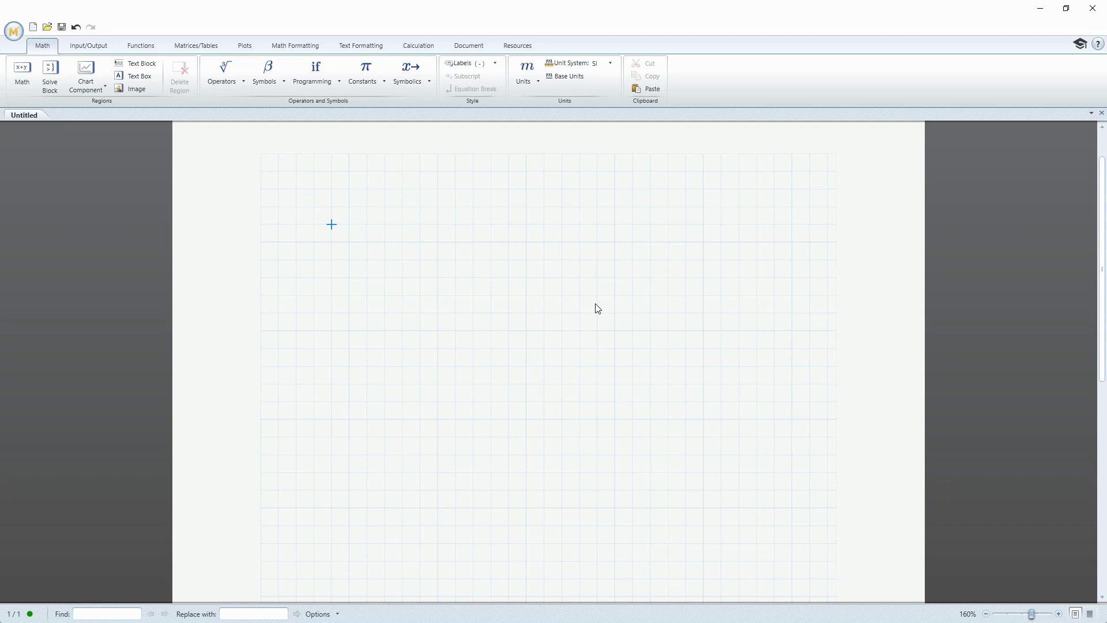
Enter the definition w := 5 on the blank worksheet using the Operators palette
{"action": "left_click", "coordinate": [350, 245]}
{"action": "type", "text": "w"}
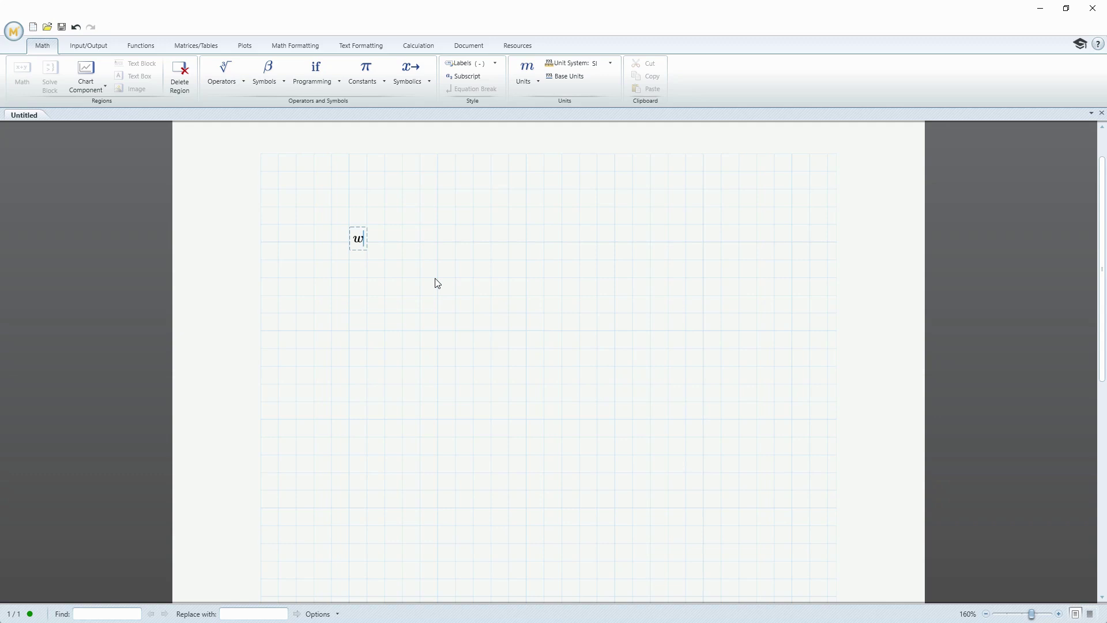
{"action": "left_click", "coordinate": [243, 82]}
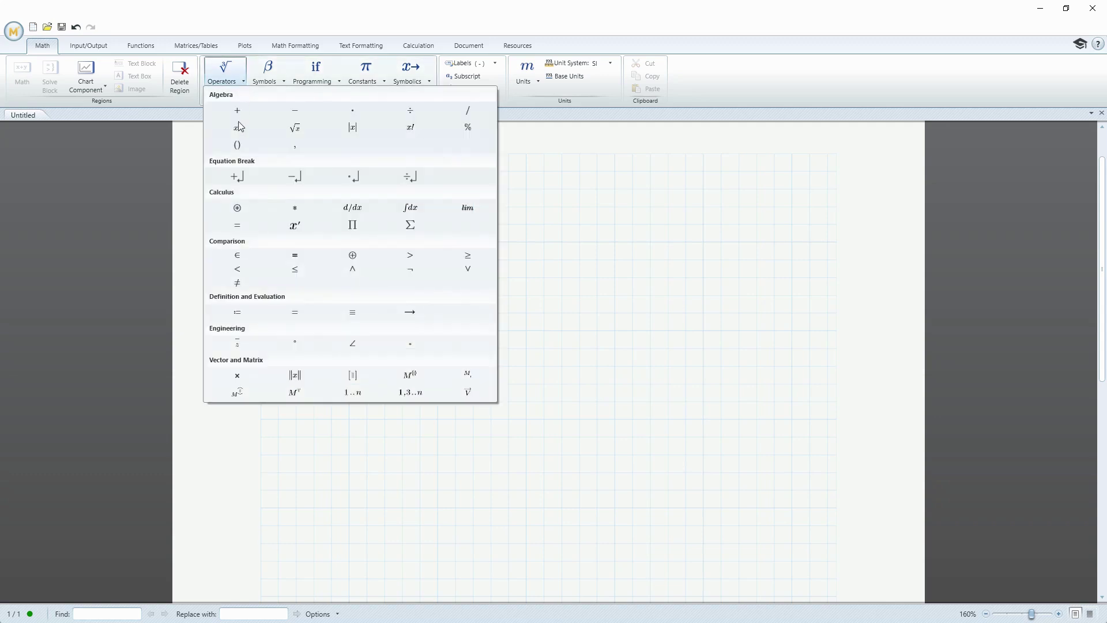
{"action": "left_click", "coordinate": [240, 313]}
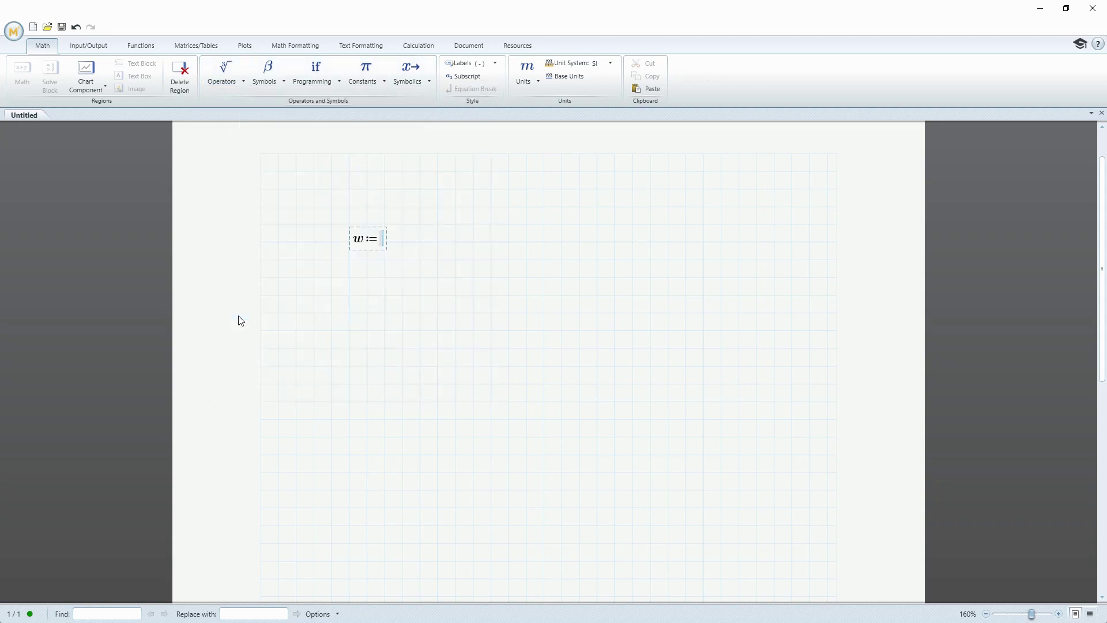
{"action": "type", "text": "5"}
{"action": "key", "text": "Return"}
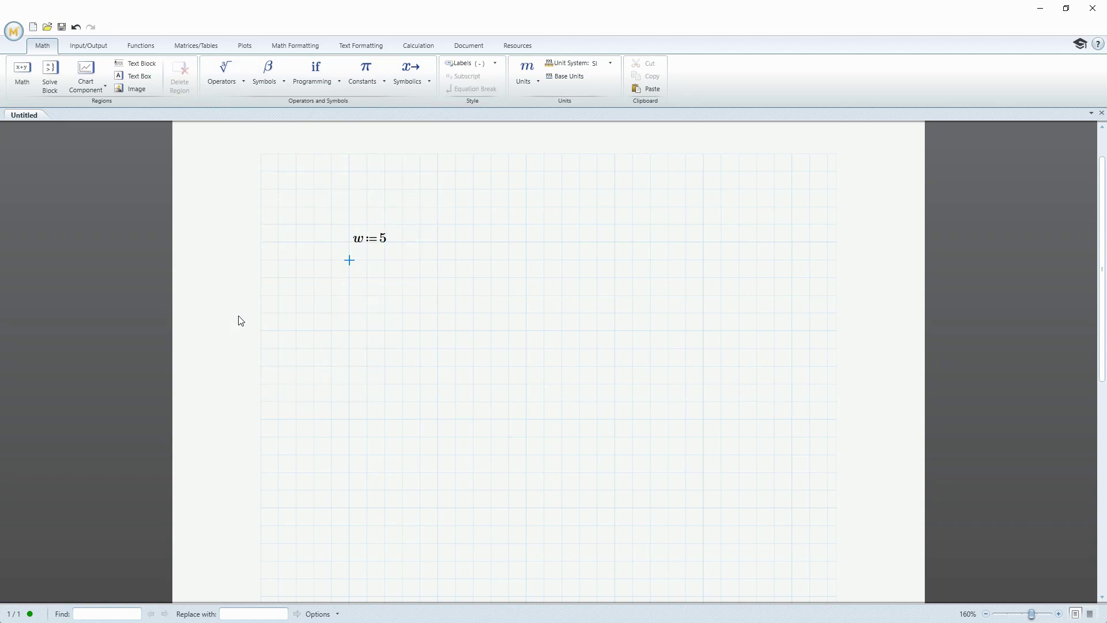
Add the evaluation w = 5 directly beneath its definition
{"action": "key", "text": "Down"}
{"action": "type", "text": "w"}
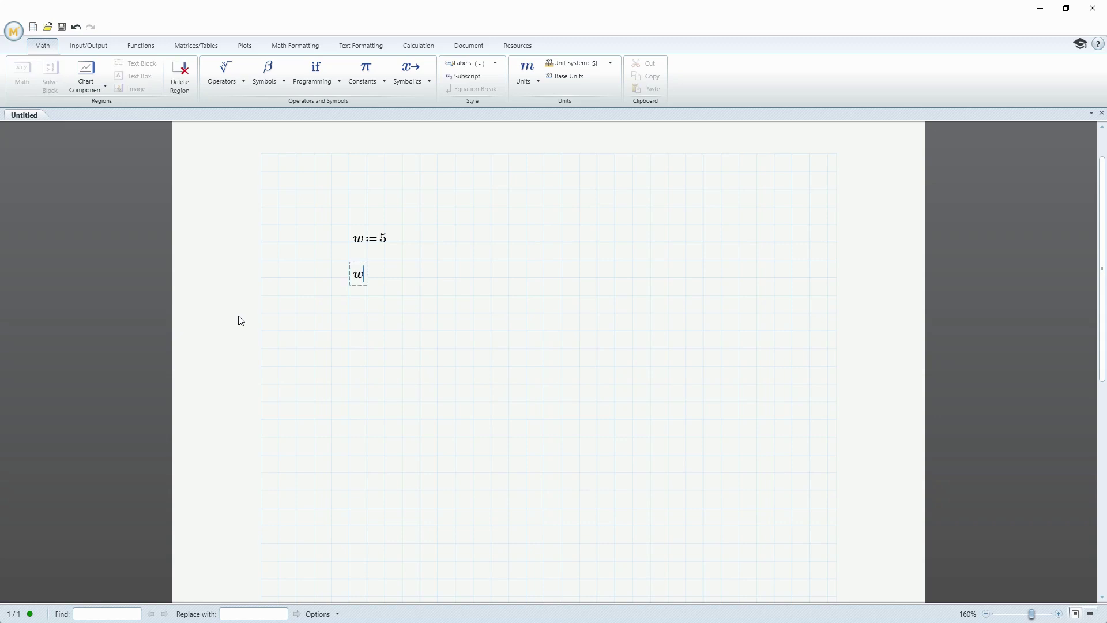
{"action": "type", "text": "=5"}
{"action": "left_click", "coordinate": [428, 287]}
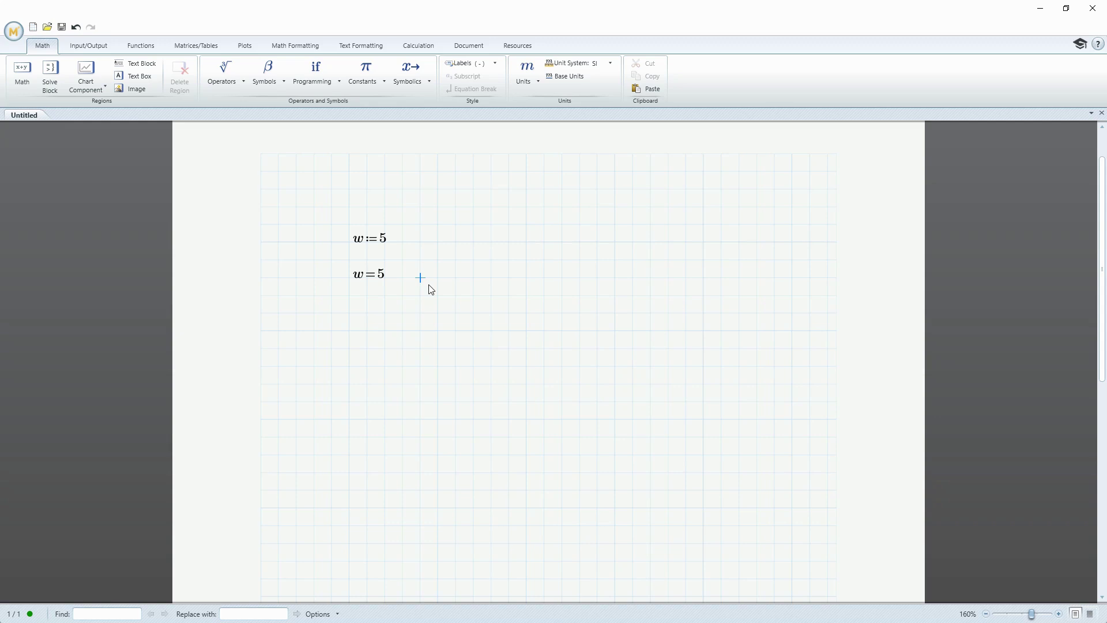
Define v_initial := 10 m/s below the w = 5 evaluation
{"action": "left_click", "coordinate": [351, 336]}
{"action": "type", "text": "v"}
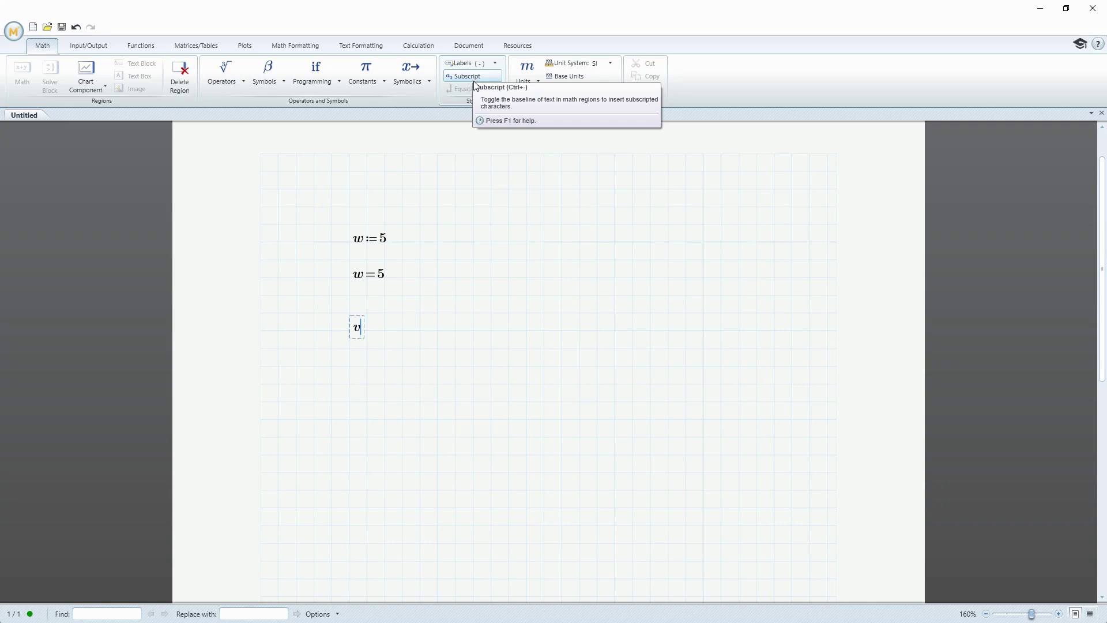
{"action": "left_click", "coordinate": [474, 79]}
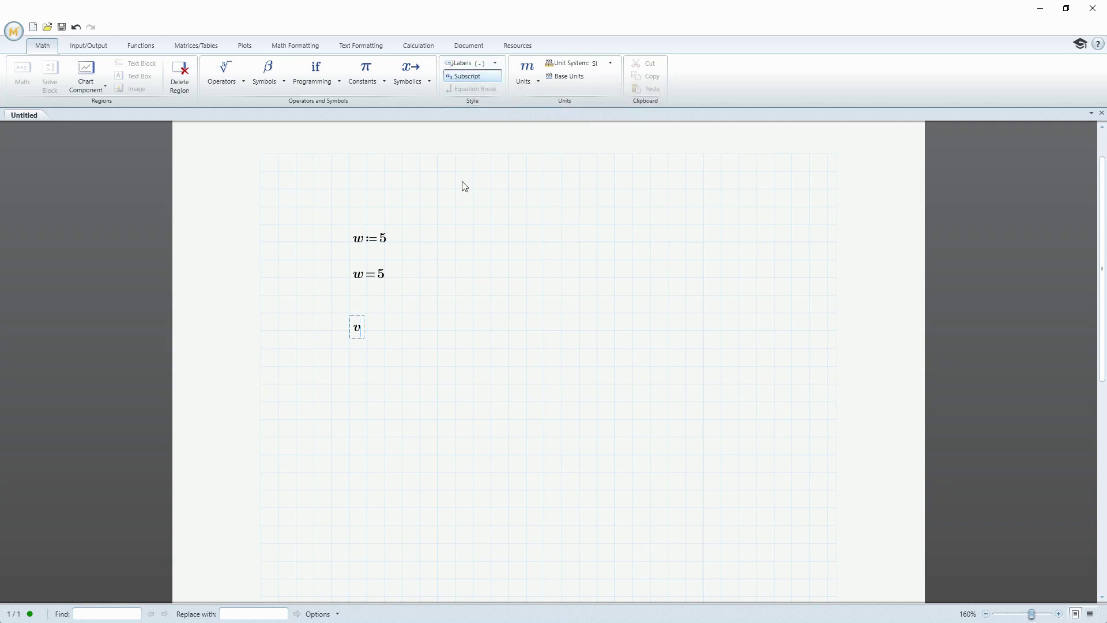
{"action": "type", "text": "initial:="}
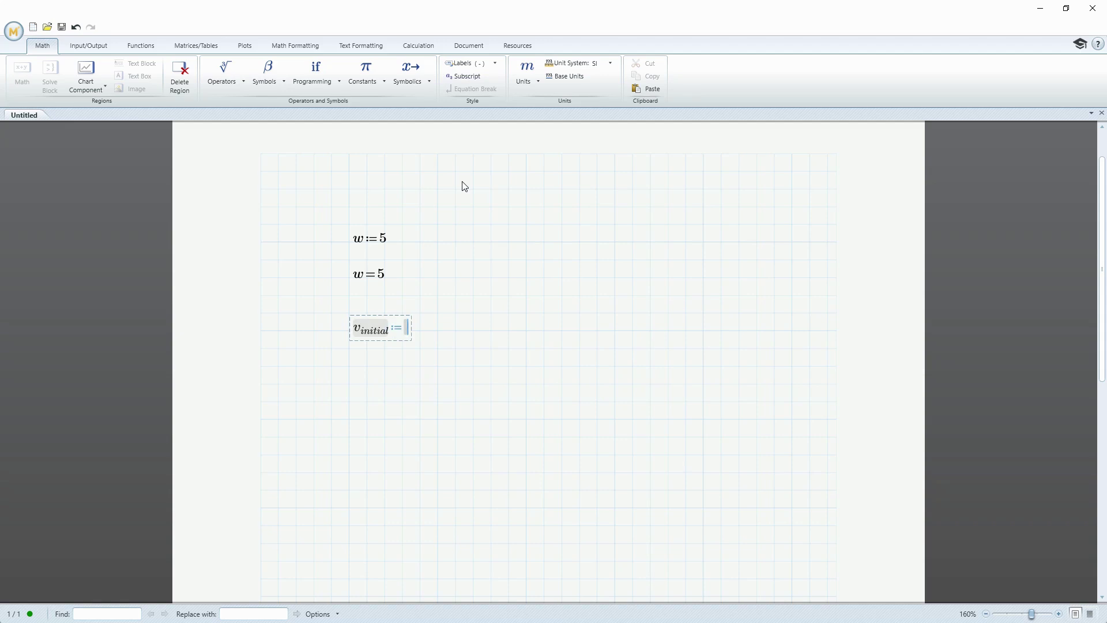
{"action": "type", "text": "10"}
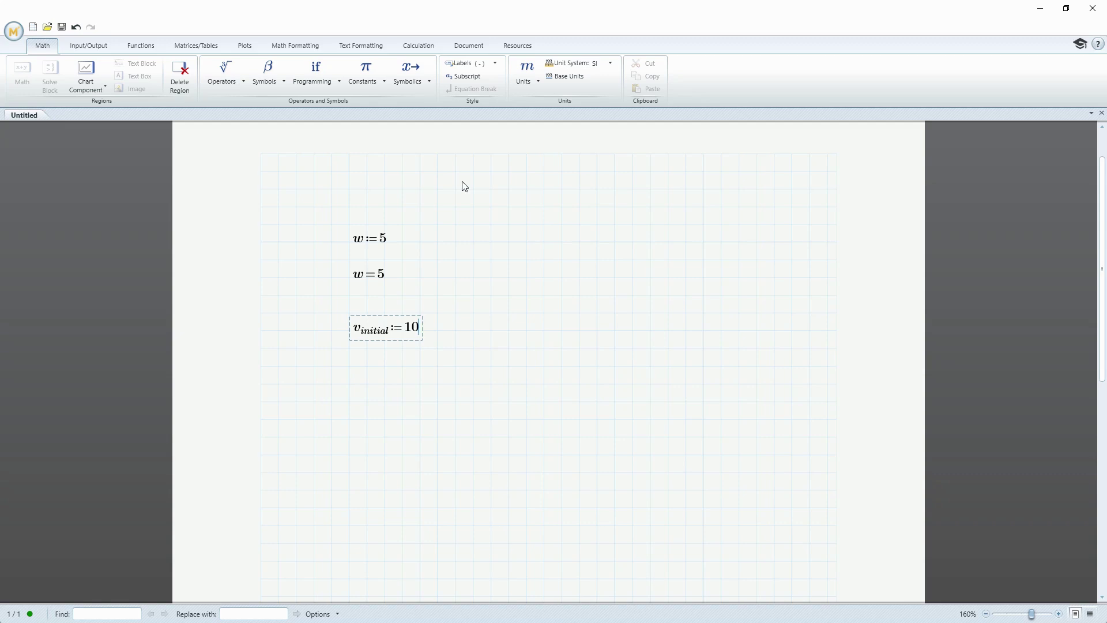
{"action": "type", "text": "*"}
{"action": "type", "text": "m"}
{"action": "key", "text": "slash"}
{"action": "type", "text": "s"}
{"action": "left_click", "coordinate": [473, 365]}
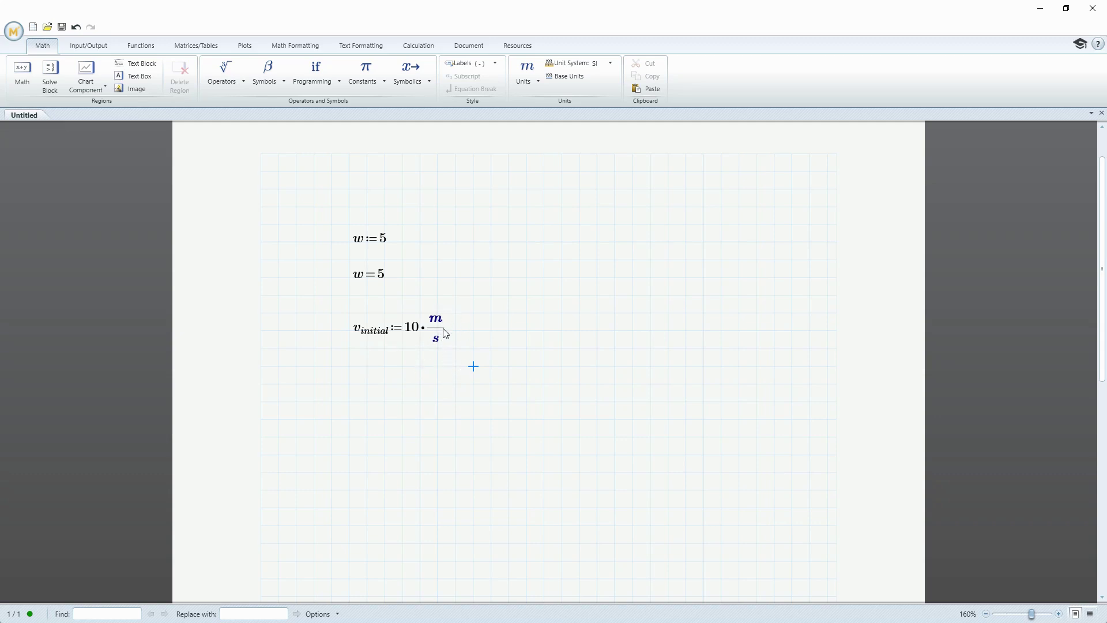
Start the v_final definition to the right of v_initial, with subscript letters begun
{"action": "left_click", "coordinate": [562, 332]}
{"action": "type", "text": "v"}
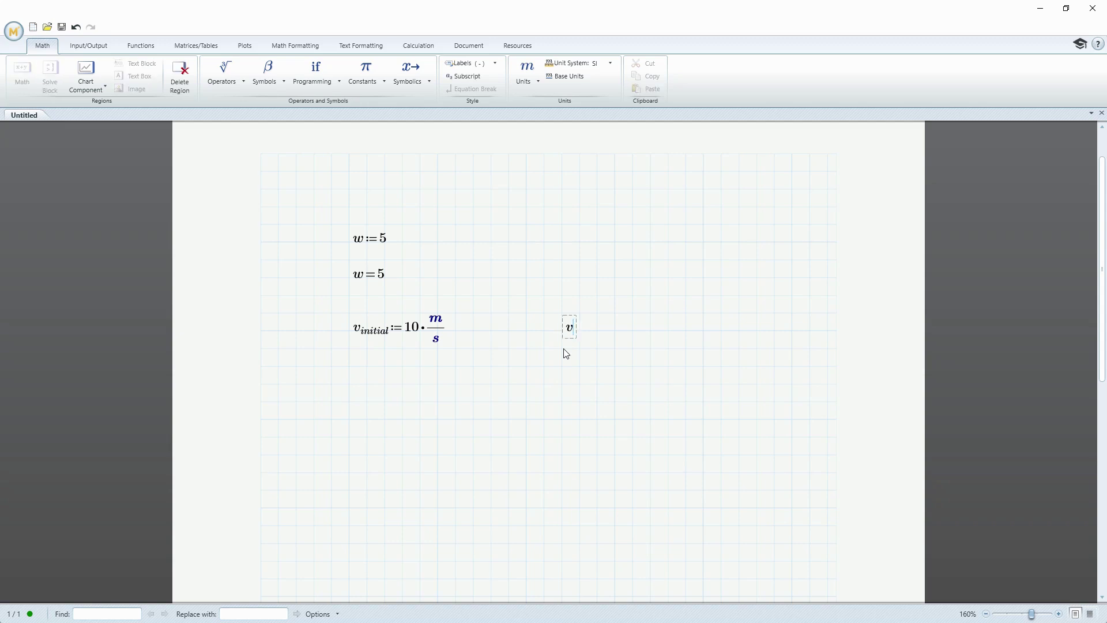
{"action": "key", "text": "period"}
{"action": "type", "text": "fi"}
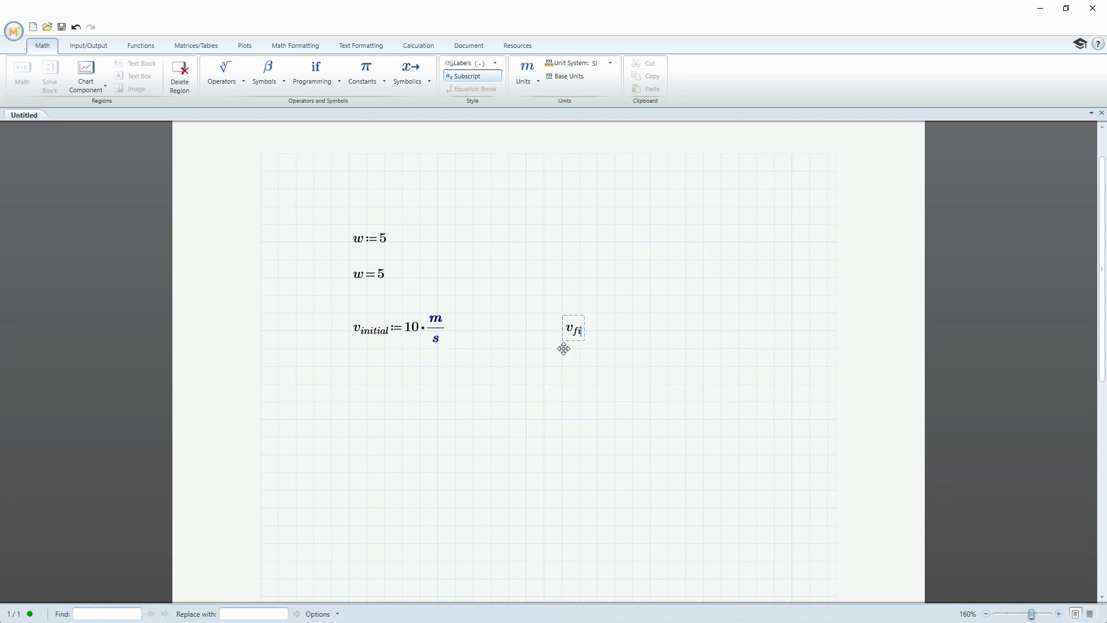
{"action": "type", "text": "nal"}
{"action": "type", "text": ":="}
{"action": "type", "text": "80"}
{"action": "type", "text": "*"}
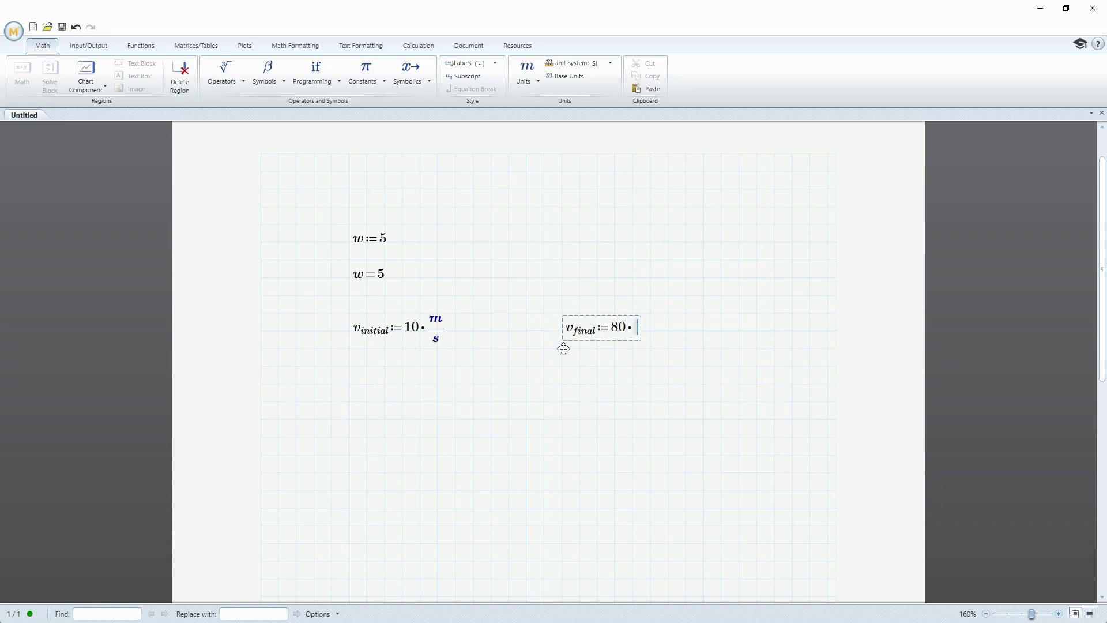
{"action": "type", "text": "m"}
{"action": "type", "text": "/s"}
Finish v_final := 80 m/s and evaluate the constants c, h, π and g
{"action": "left_click", "coordinate": [348, 384]}
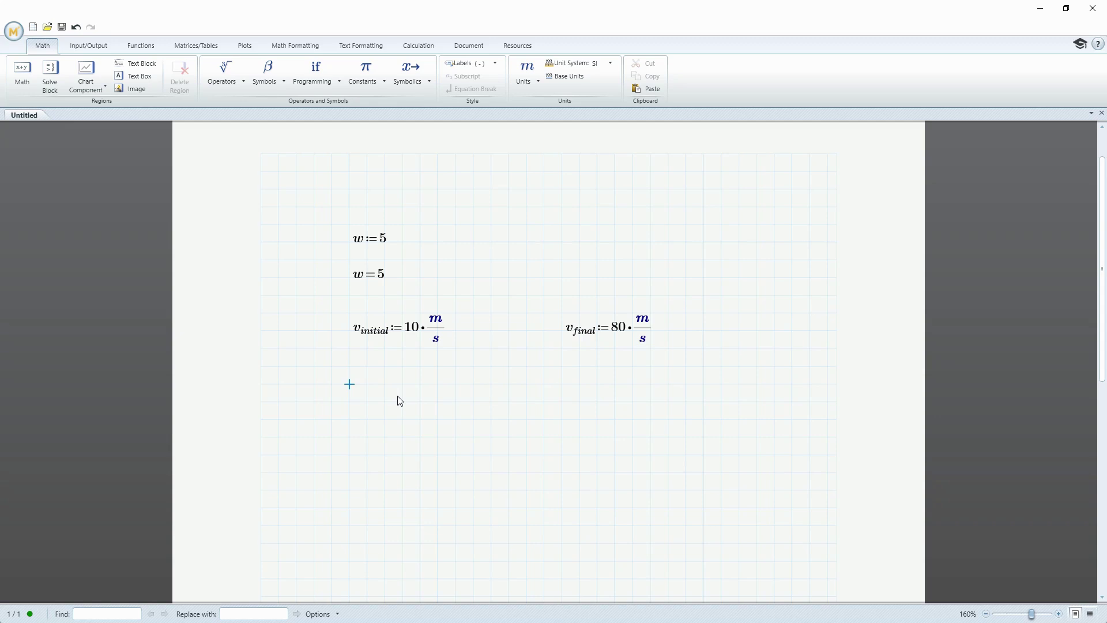
{"action": "type", "text": "c=(2.998·10^8)·m/s"}
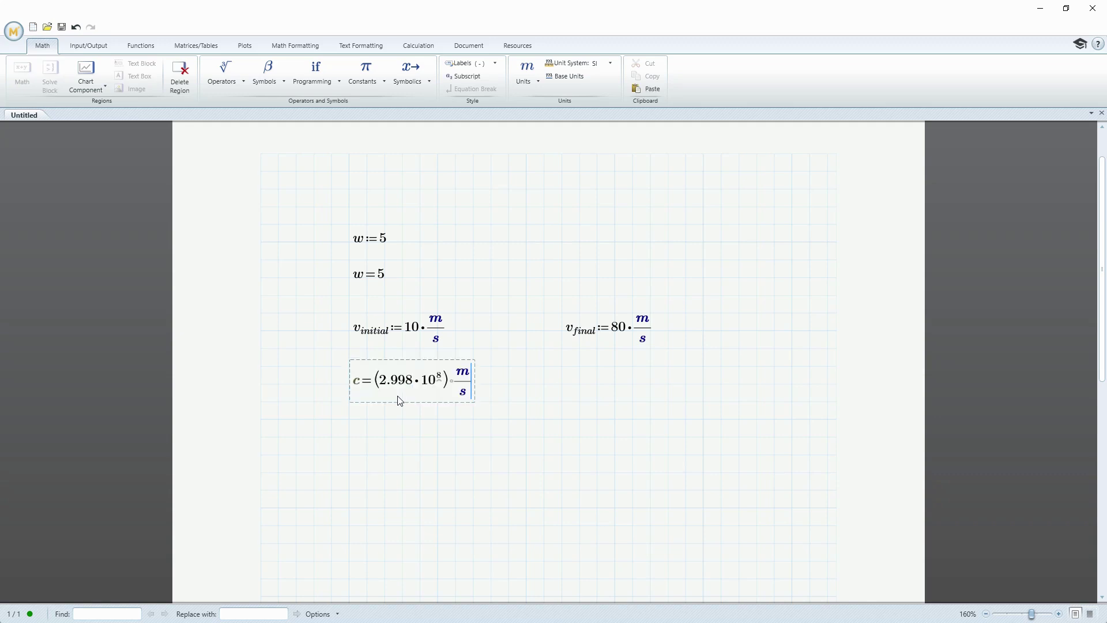
{"action": "left_click", "coordinate": [527, 385]}
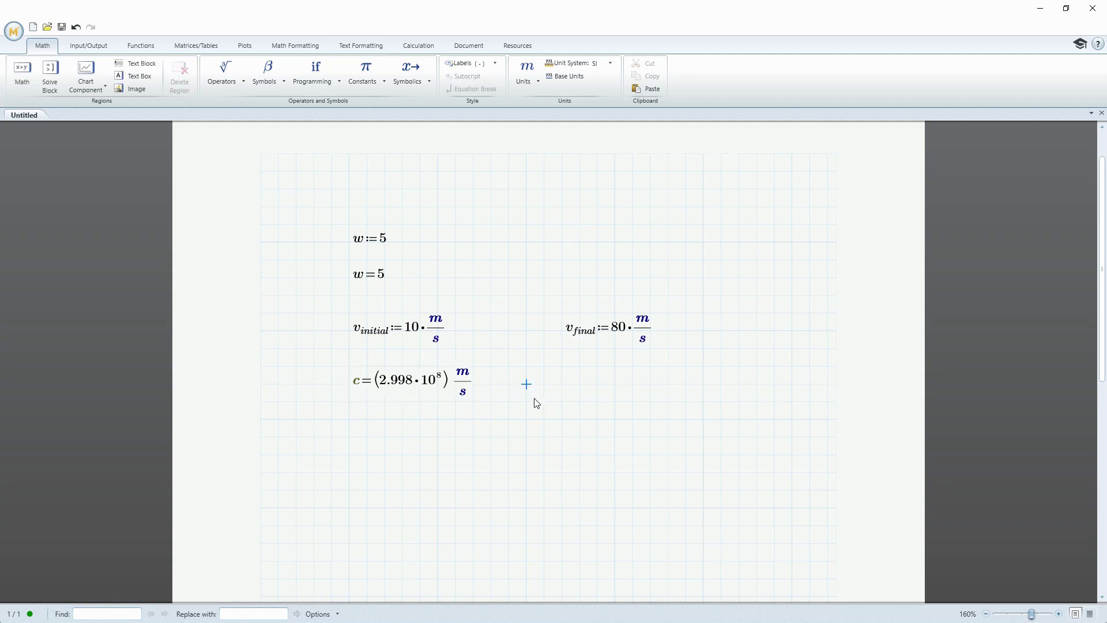
{"action": "type", "text": "h"}
{"action": "type", "text": "=(6.626*10^-34)*kg*m^2/s"}
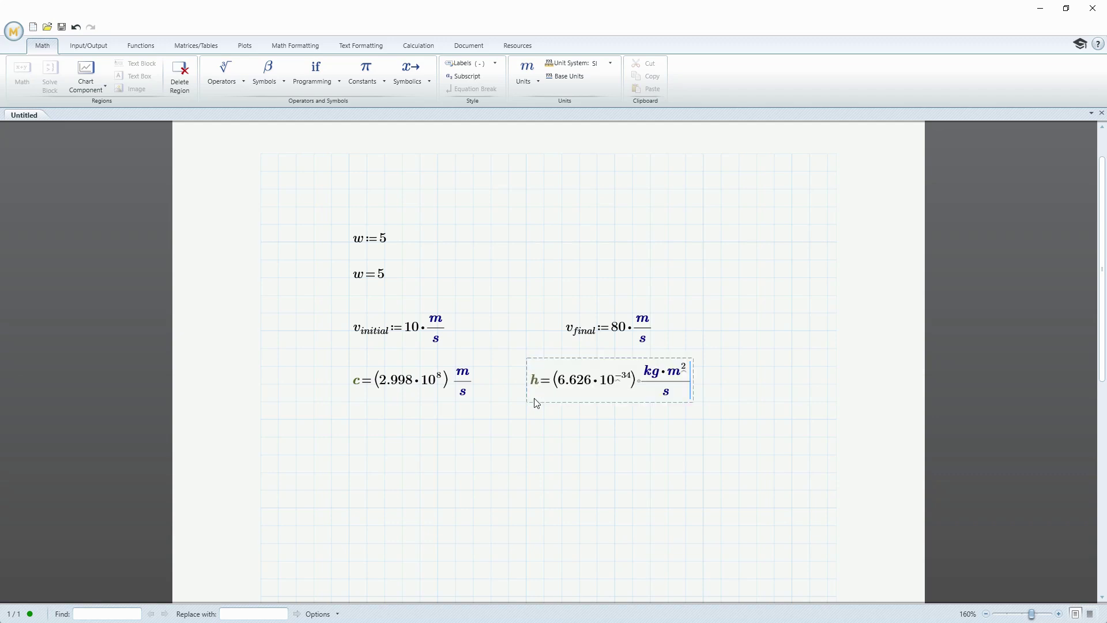
{"action": "left_click", "coordinate": [350, 457]}
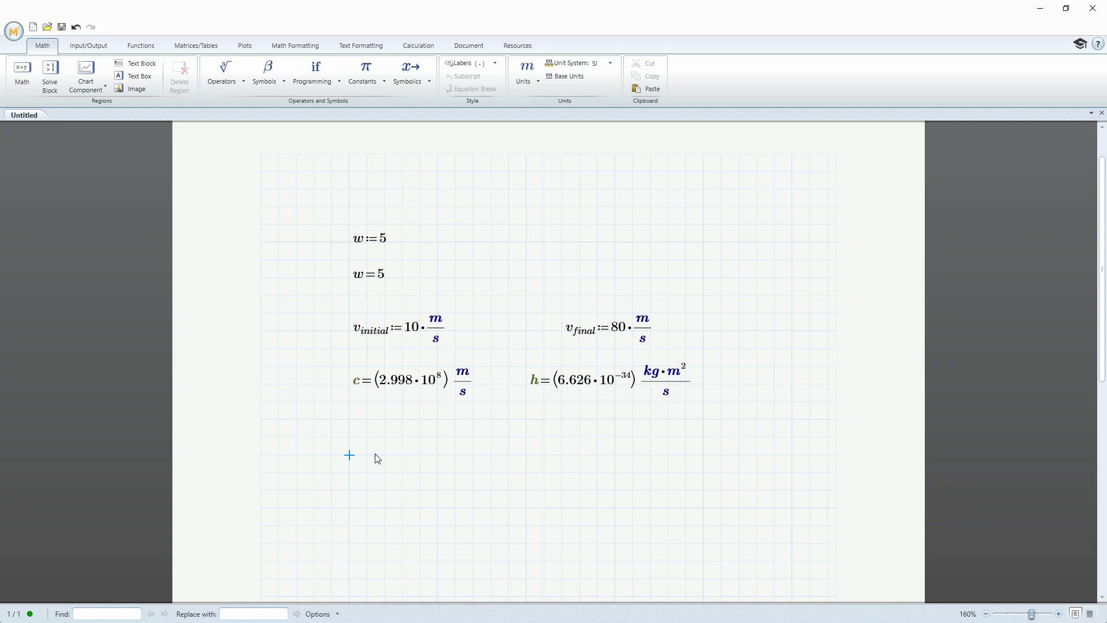
{"action": "type", "text": "p"}
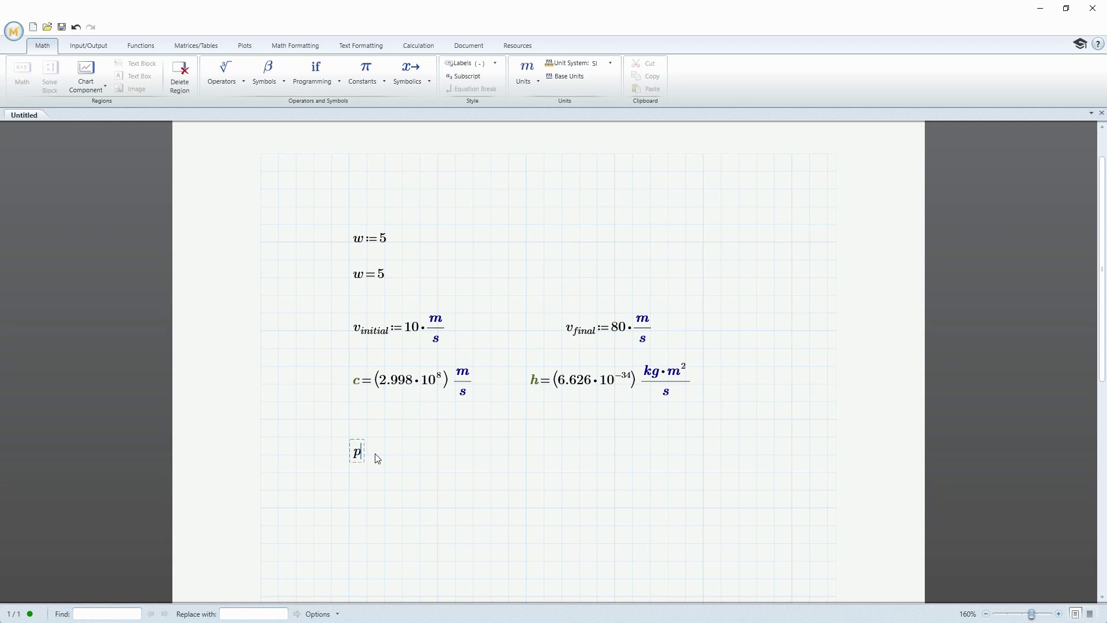
{"action": "key", "text": "ctrl+g"}
{"action": "type", "text": "=3.142"}
{"action": "left_click", "coordinate": [526, 455]}
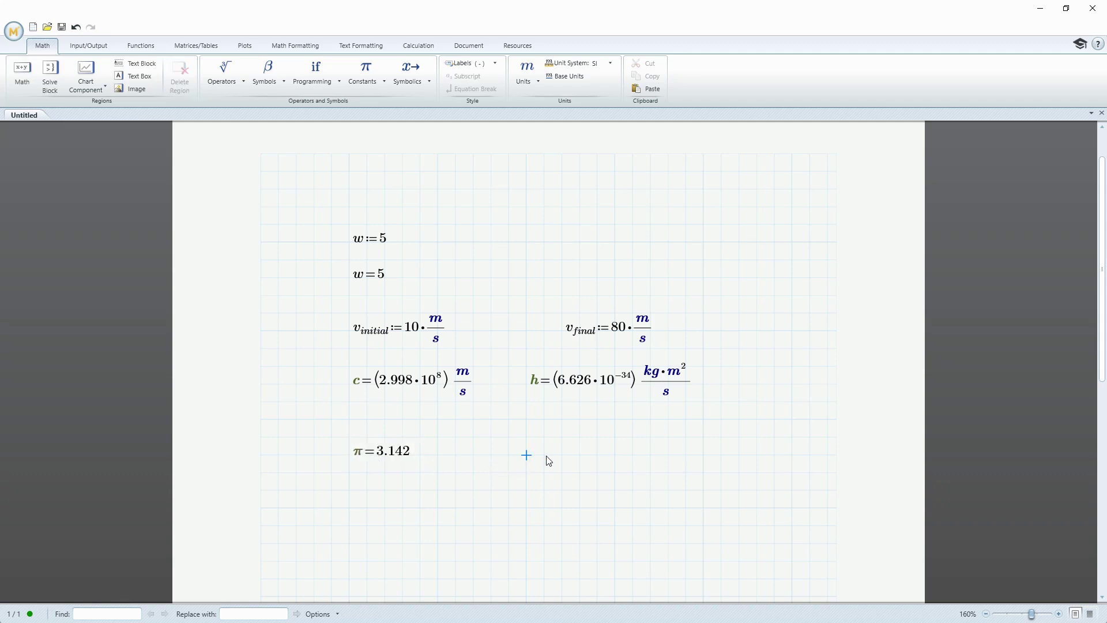
{"action": "type", "text": "g"}
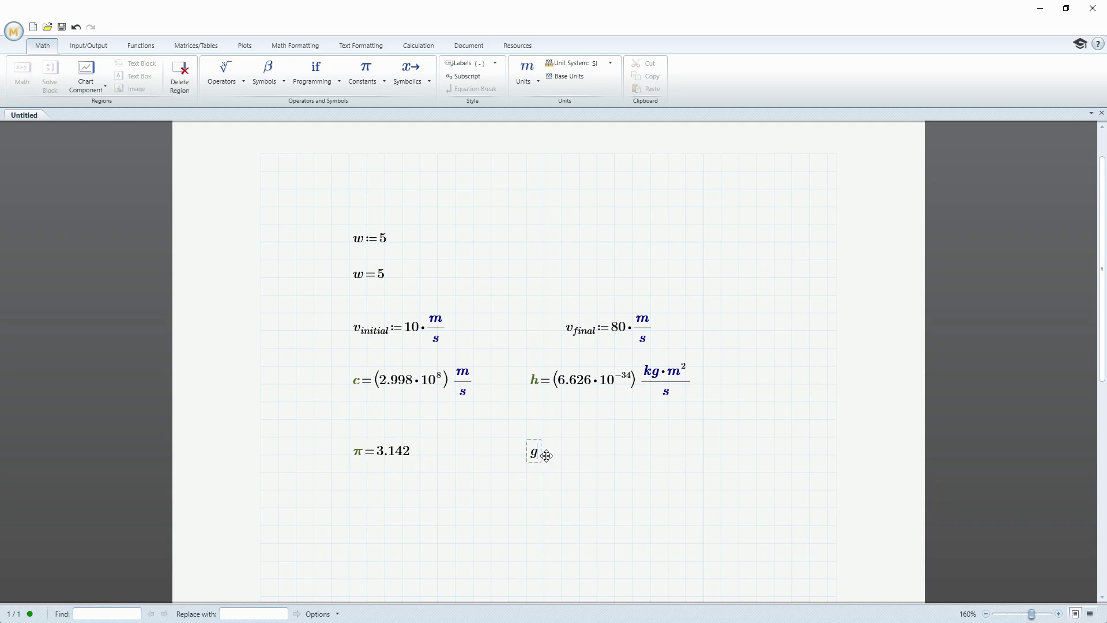
{"action": "type", "text": "=9.807 m/s²"}
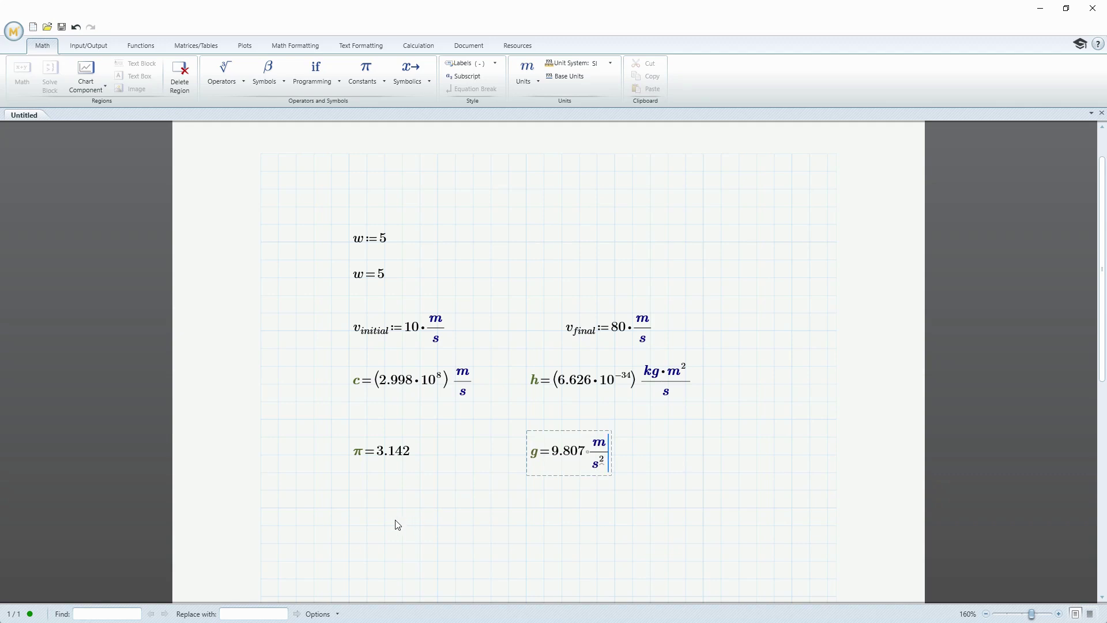
Define a := 3·g below π, displaying 29.42 m/s²
{"action": "left_click", "coordinate": [349, 526]}
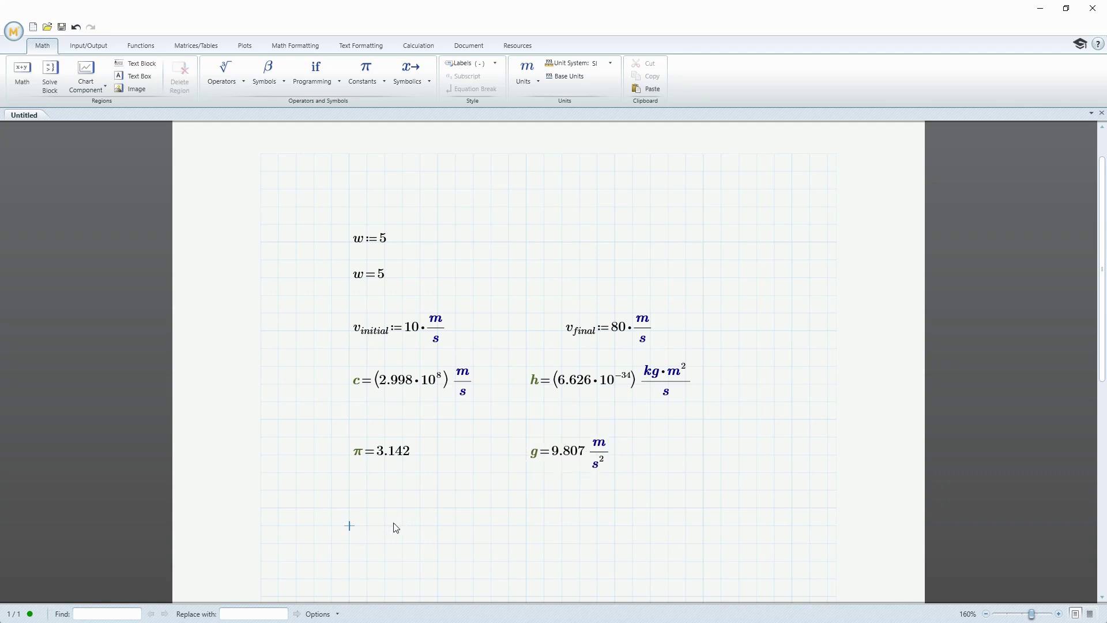
{"action": "type", "text": "a"}
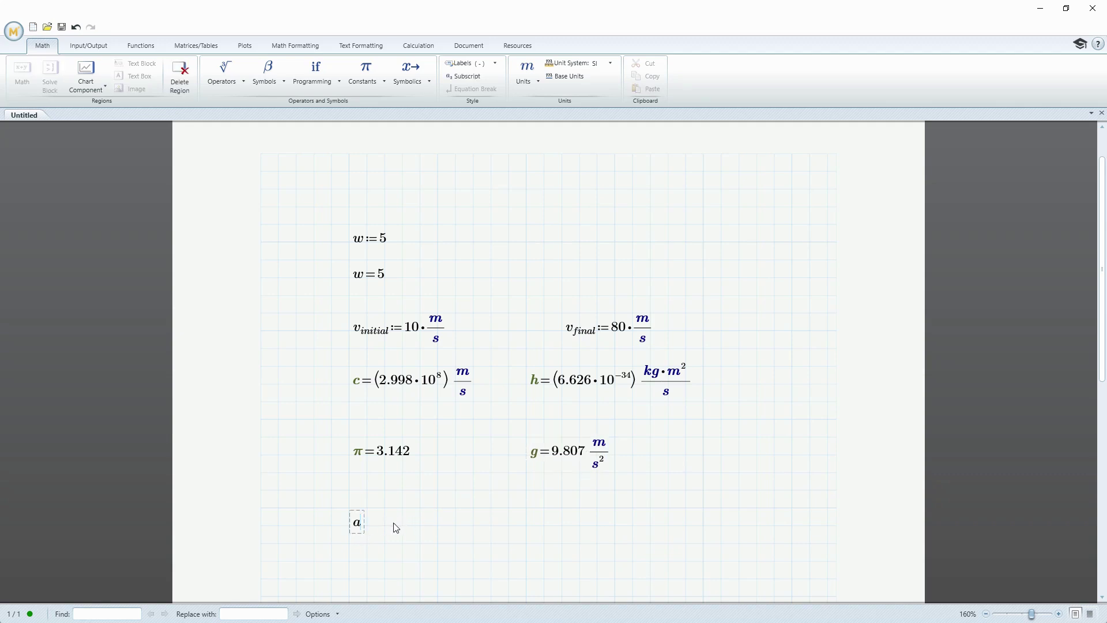
{"action": "type", "text": ":="}
{"action": "type", "text": "3·"}
{"action": "type", "text": "g"}
{"action": "type", "text": "=29.42 m/s²"}
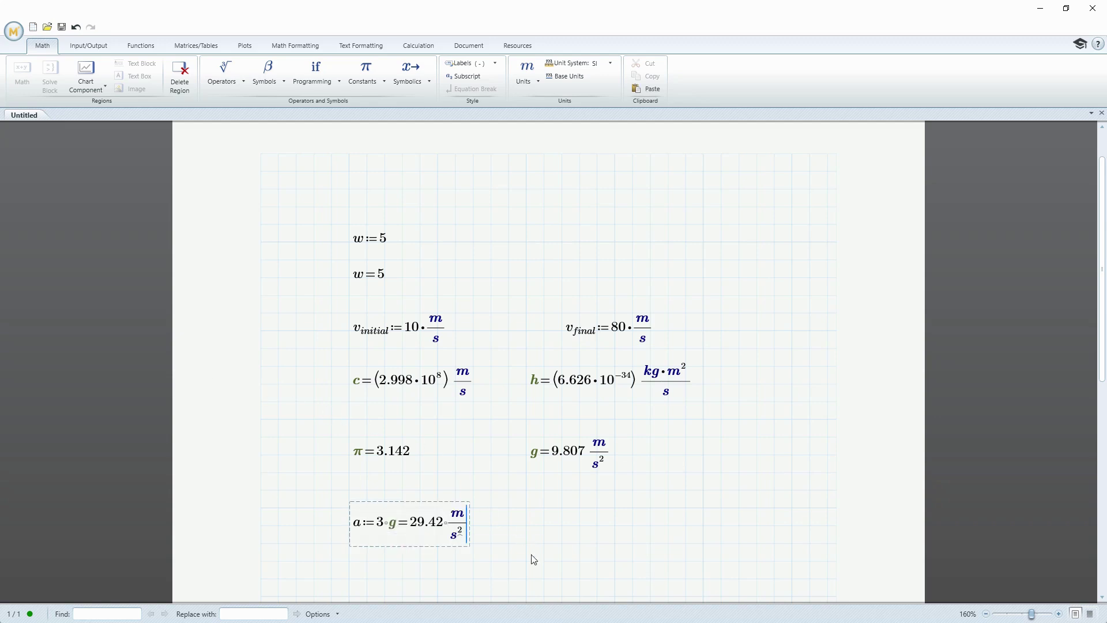
{"action": "left_click", "coordinate": [531, 541]}
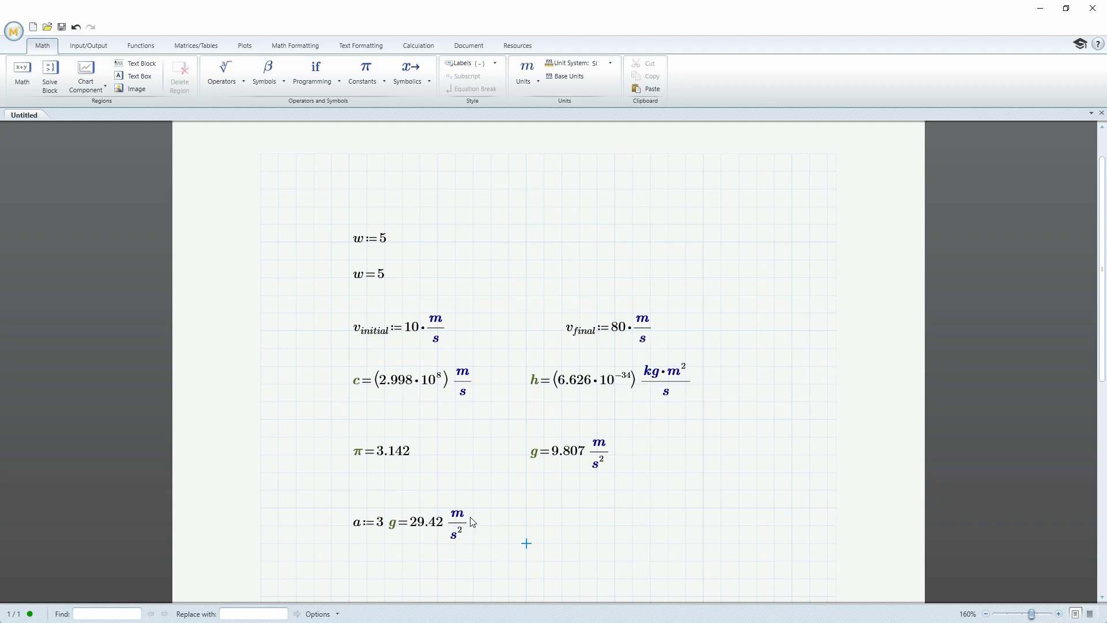
{"action": "scroll", "coordinate": [472, 518], "scroll_direction": "down", "scroll_amount": 2}
{"action": "scroll", "coordinate": [472, 518], "scroll_direction": "down", "scroll_amount": 2}
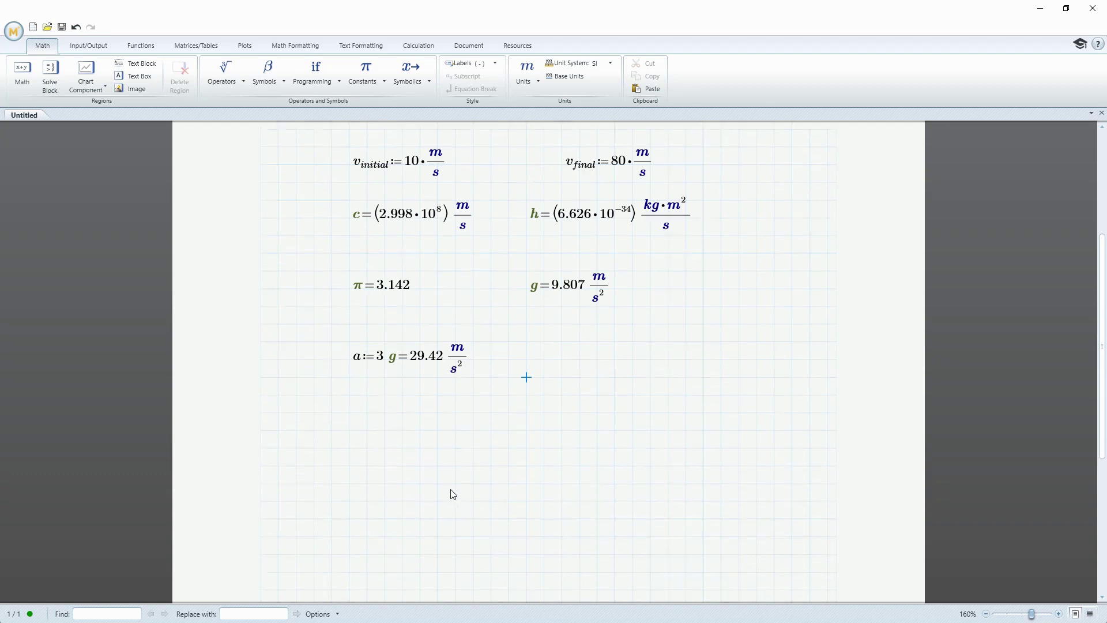
Enter Δx := v_initial + a·t below the acceleration line, with Δ from Symbols
{"action": "left_click", "coordinate": [350, 433]}
{"action": "left_click", "coordinate": [275, 86]}
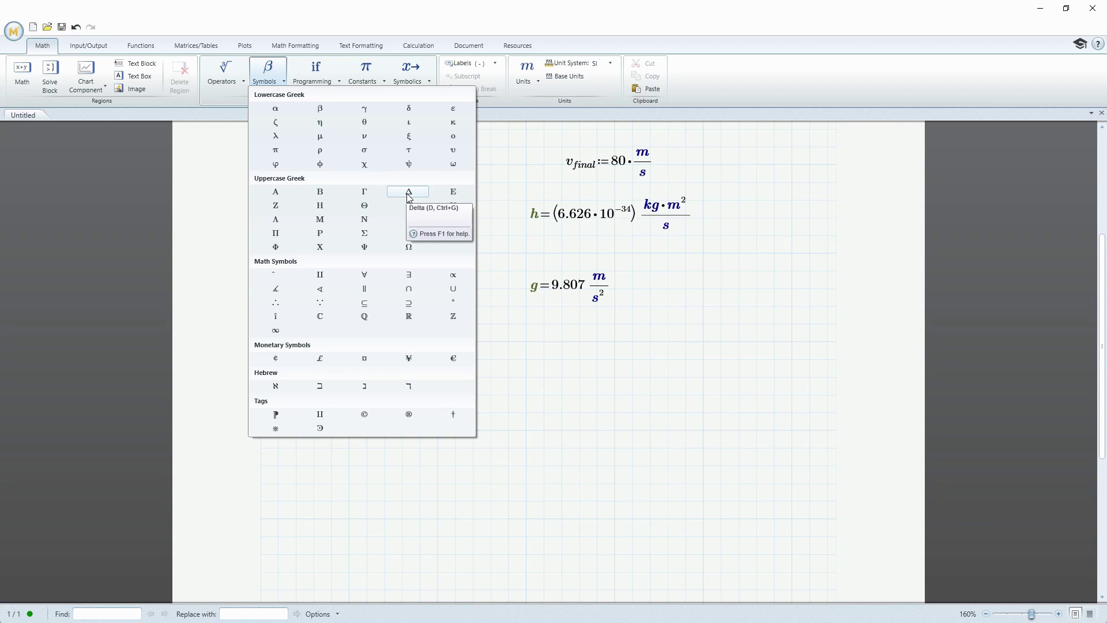
{"action": "left_click", "coordinate": [408, 198]}
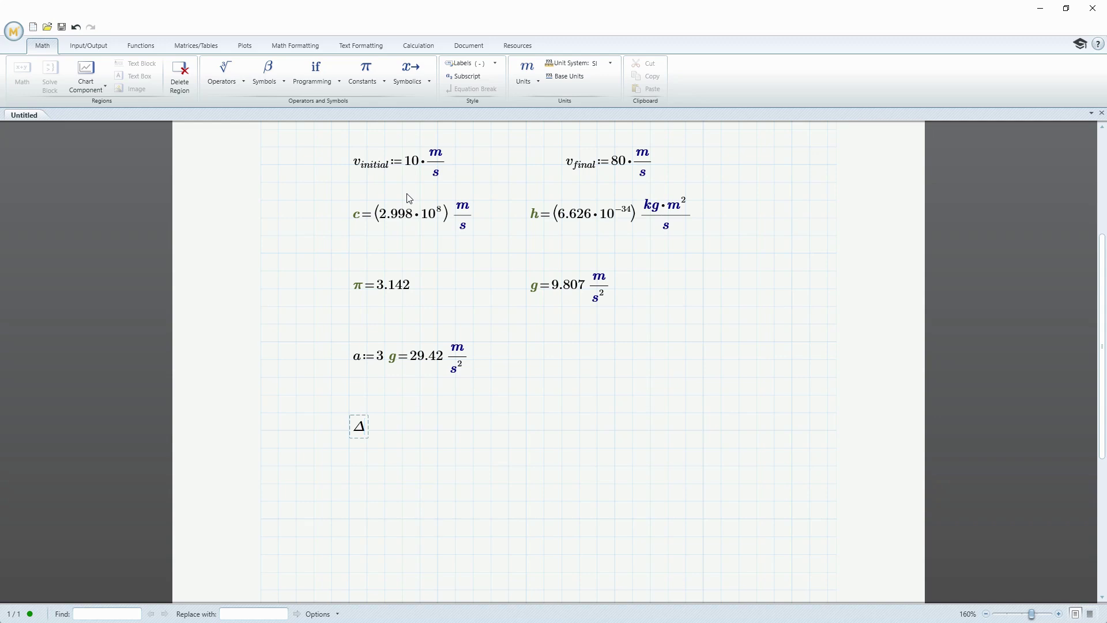
{"action": "type", "text": "x"}
{"action": "type", "text": ":="}
{"action": "type", "text": "v"}
{"action": "key", "text": "period"}
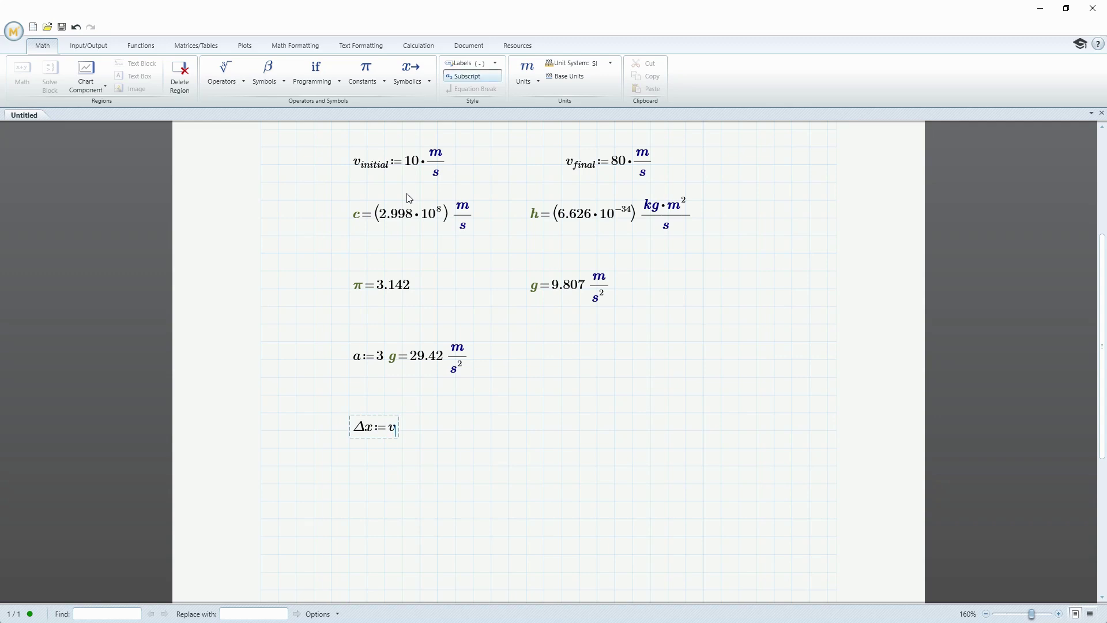
{"action": "type", "text": "initial+"}
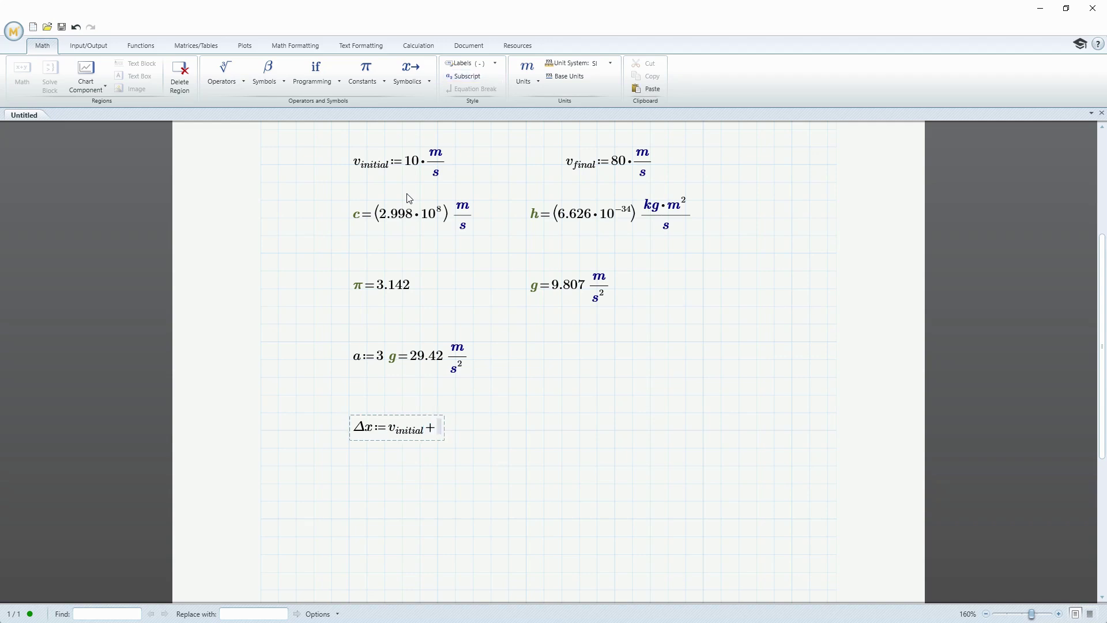
{"action": "type", "text": "a"}
{"action": "type", "text": "*"}
{"action": "type", "text": "t"}
{"action": "type", "text": "="}
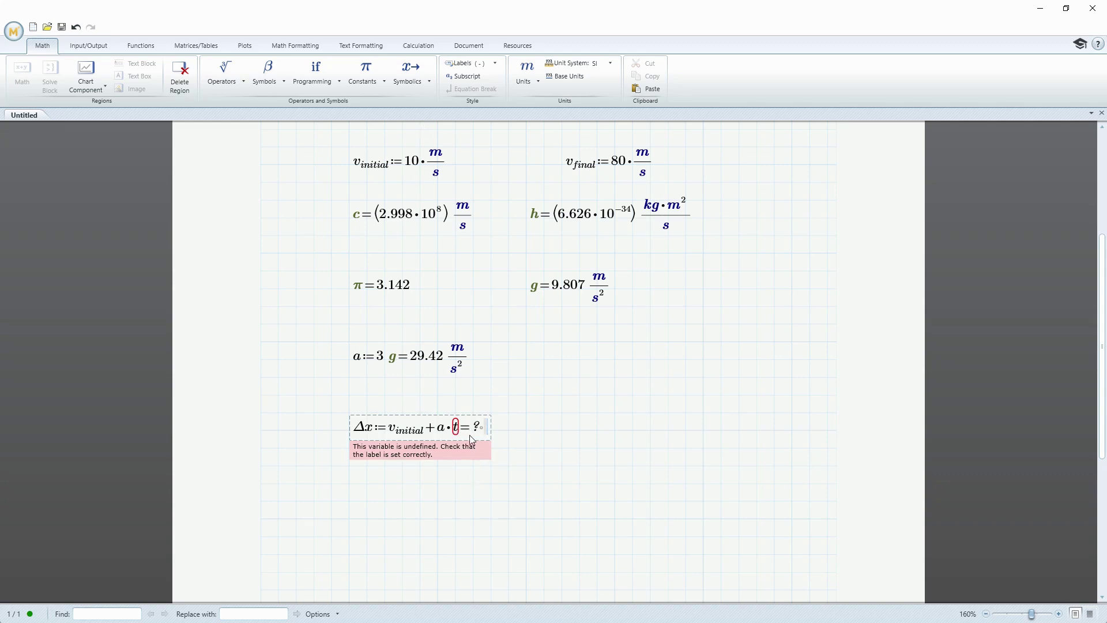
Define t := 20 s so Δx evaluates to 598.399 m/s
{"action": "left_click", "coordinate": [580, 361]}
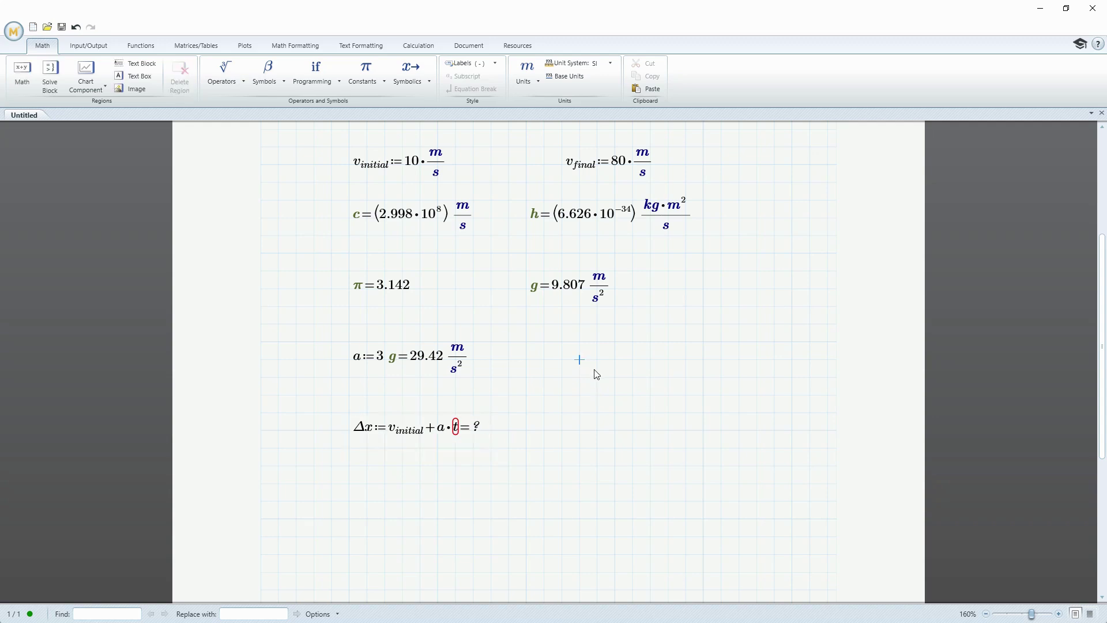
{"action": "type", "text": "t"}
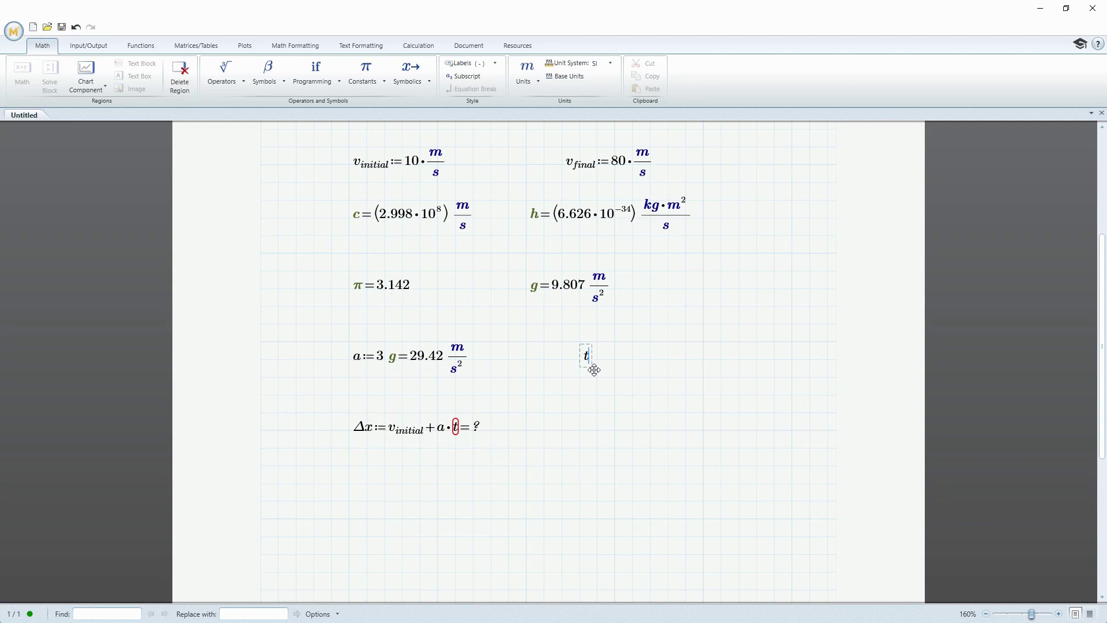
{"action": "type", "text": ":="}
{"action": "type", "text": "20"}
{"action": "type", "text": "*s"}
{"action": "left_click", "coordinate": [524, 397]}
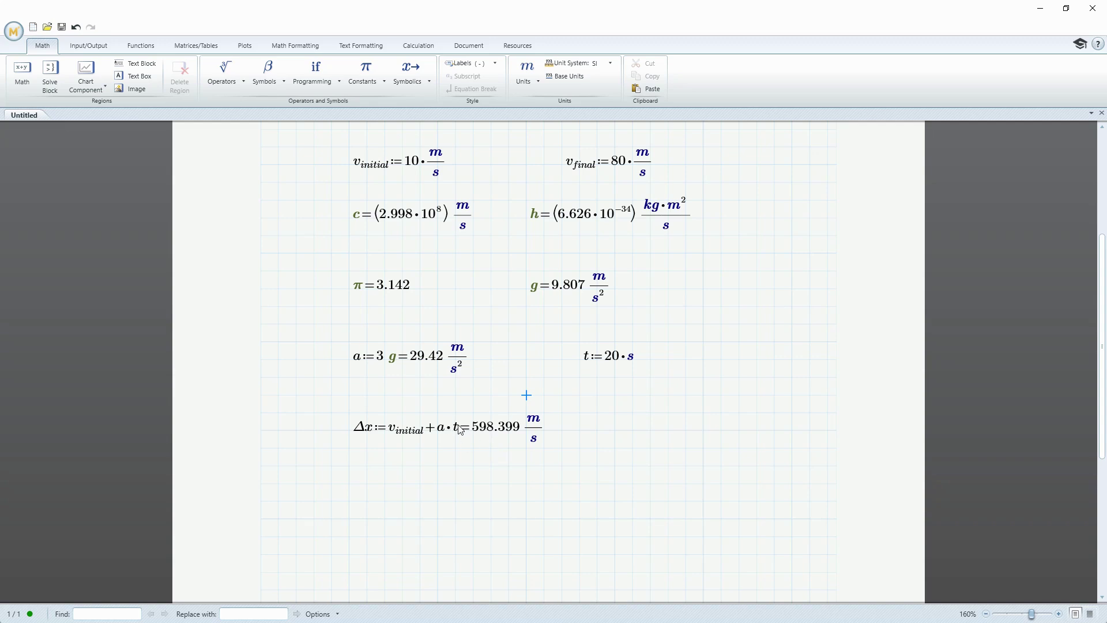
Rewrite Δx as v_initial·t + ½·a·t², giving 6.084·10³ m
{"action": "left_click", "coordinate": [426, 431]}
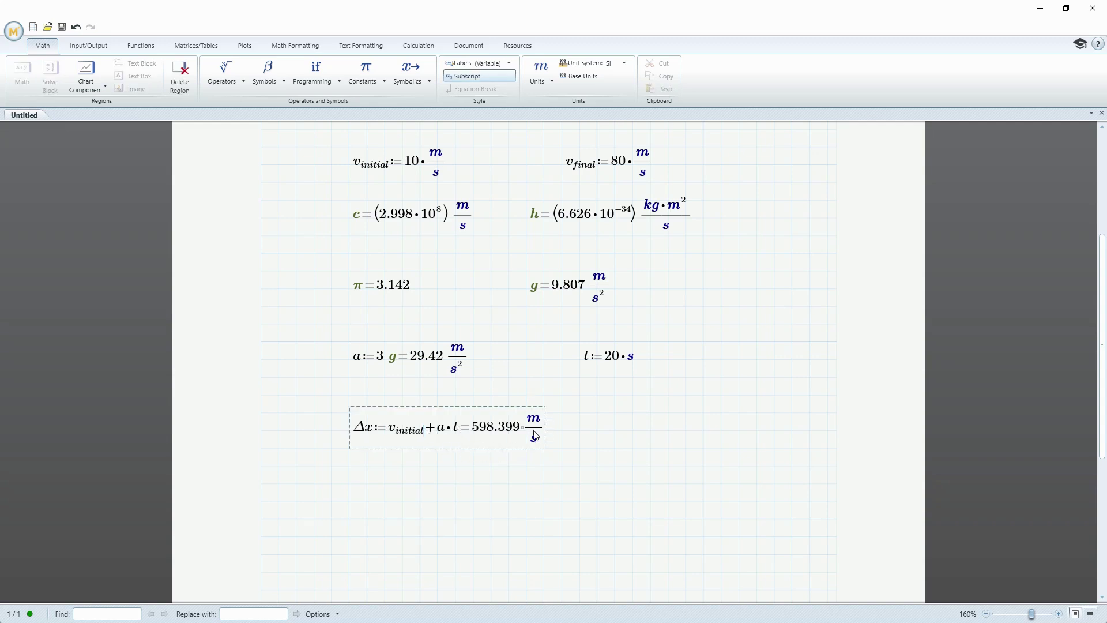
{"action": "key", "text": "shift+Left"}
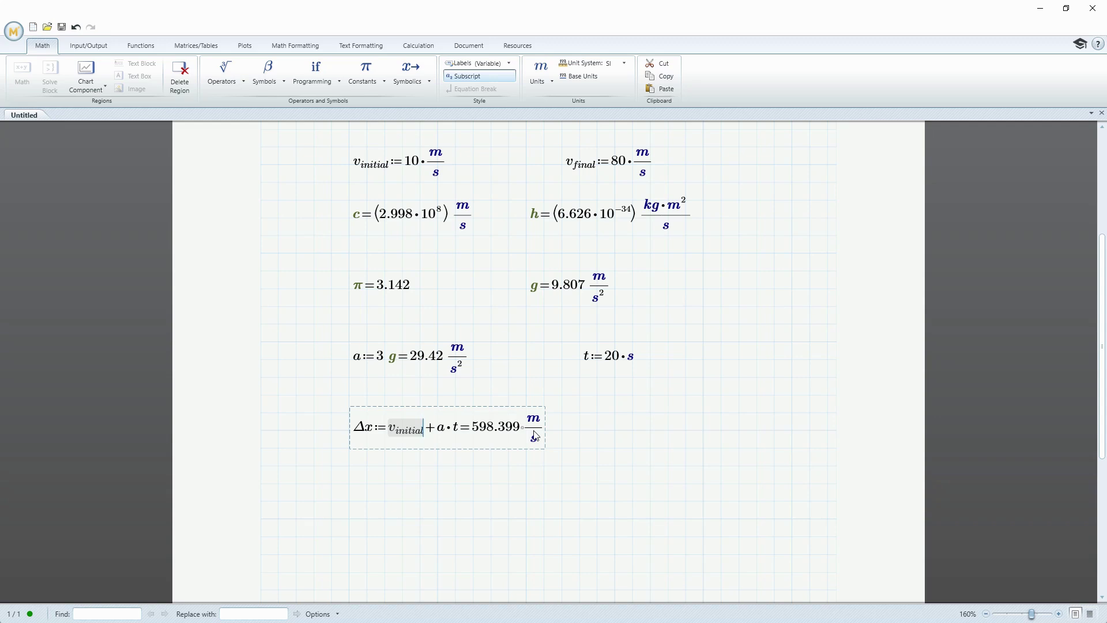
{"action": "type", "text": "*"}
{"action": "type", "text": "t"}
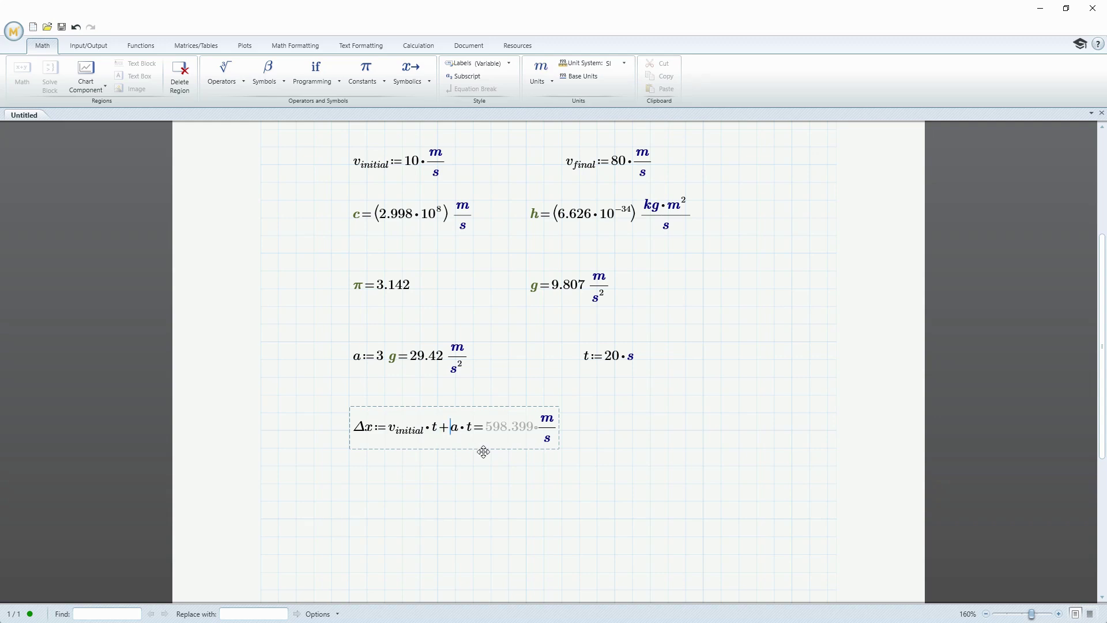
{"action": "type", "text": "1/2·"}
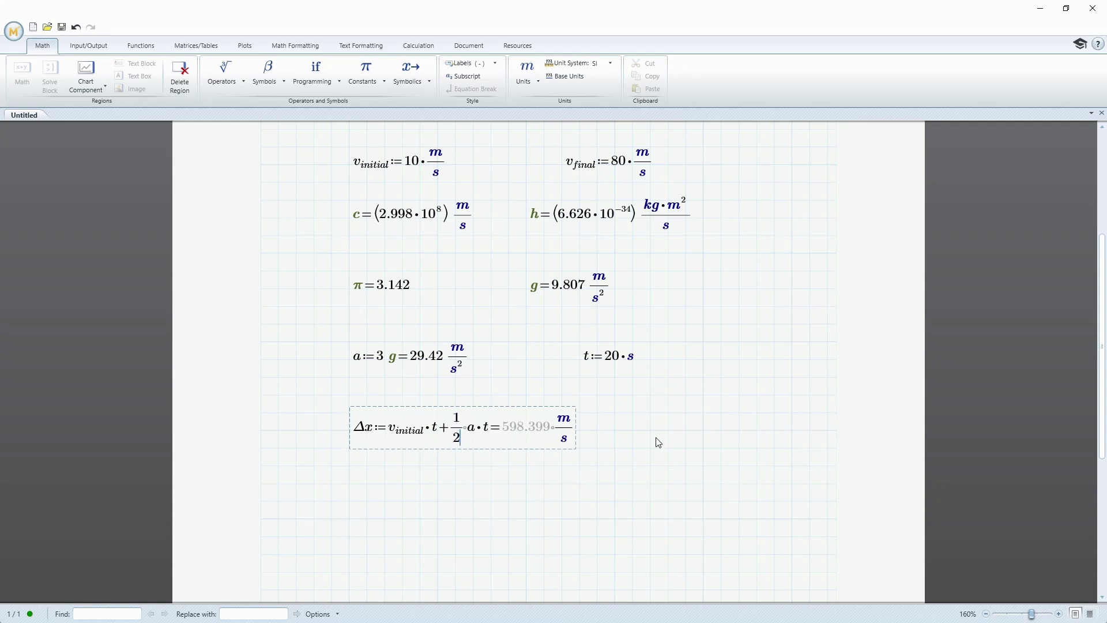
{"action": "left_click", "coordinate": [652, 467]}
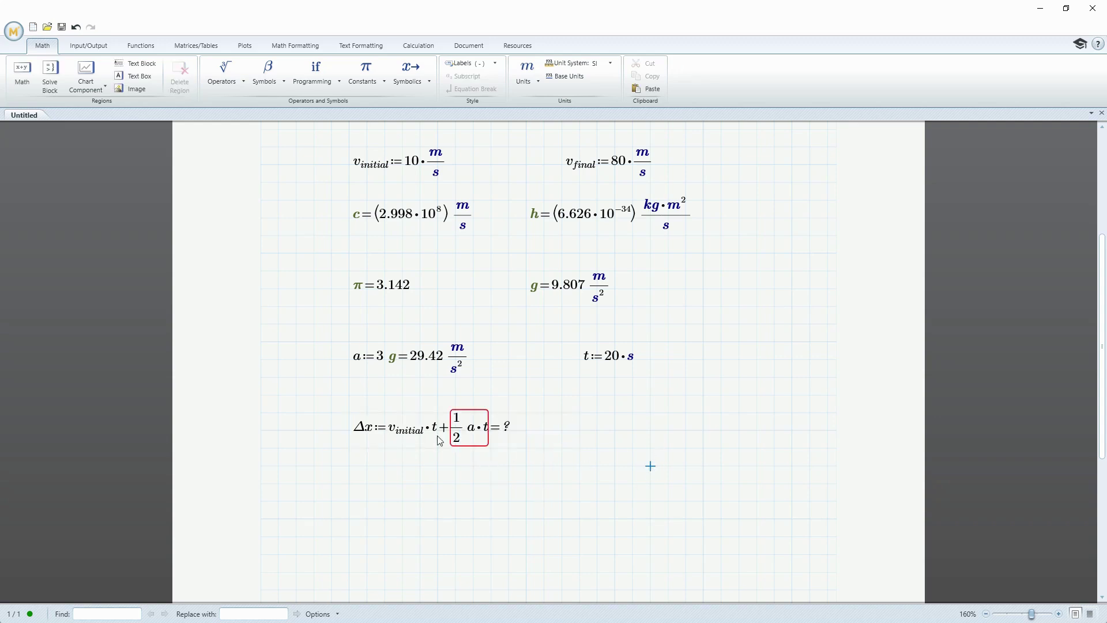
{"action": "left_click", "coordinate": [490, 433]}
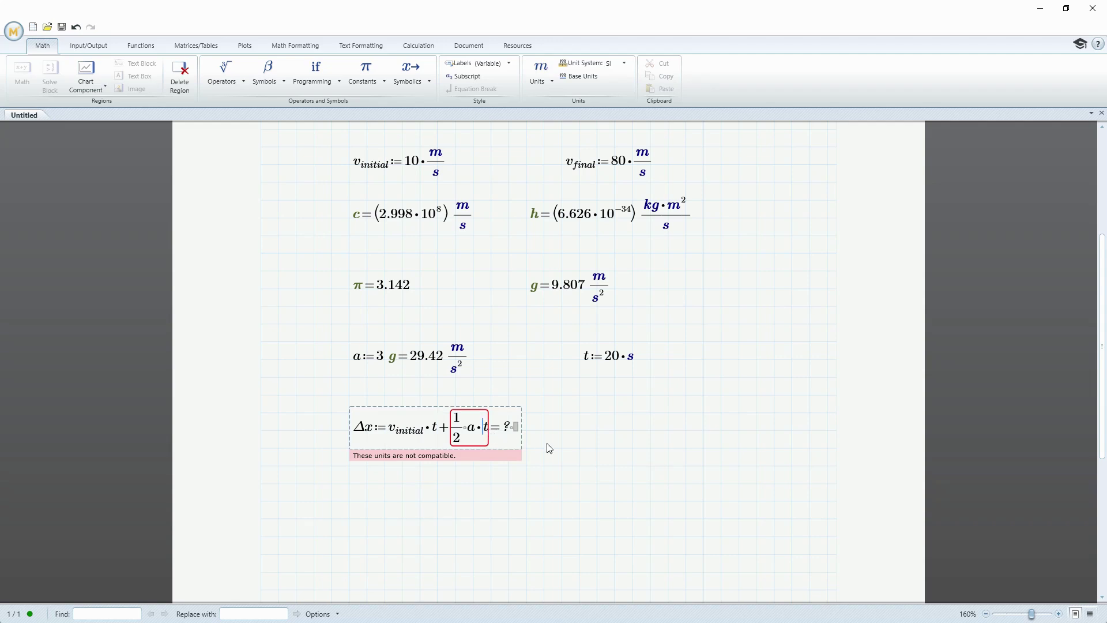
{"action": "type", "text": "^2"}
{"action": "left_click", "coordinate": [472, 501]}
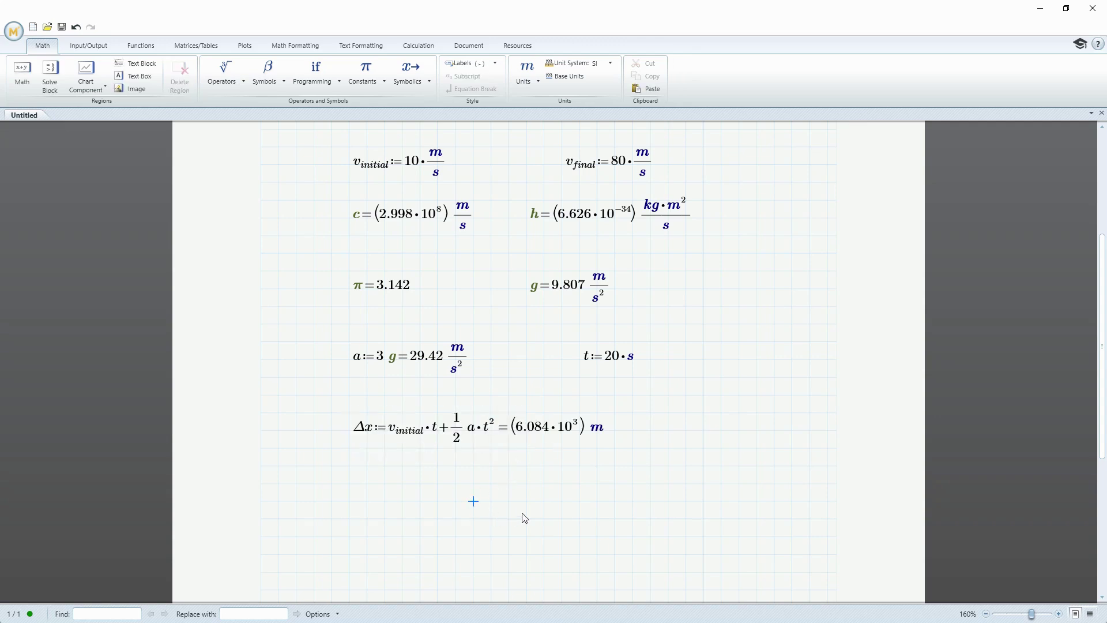
Format the Δx result as Decimal with two-decimal precision
{"action": "left_click", "coordinate": [551, 431]}
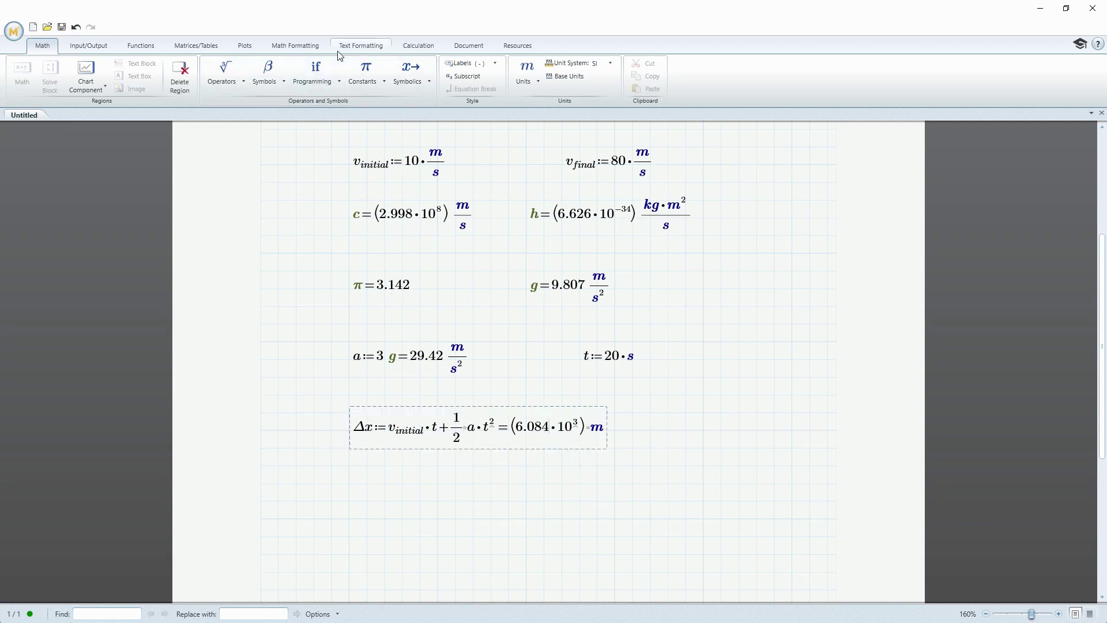
{"action": "left_click", "coordinate": [307, 50]}
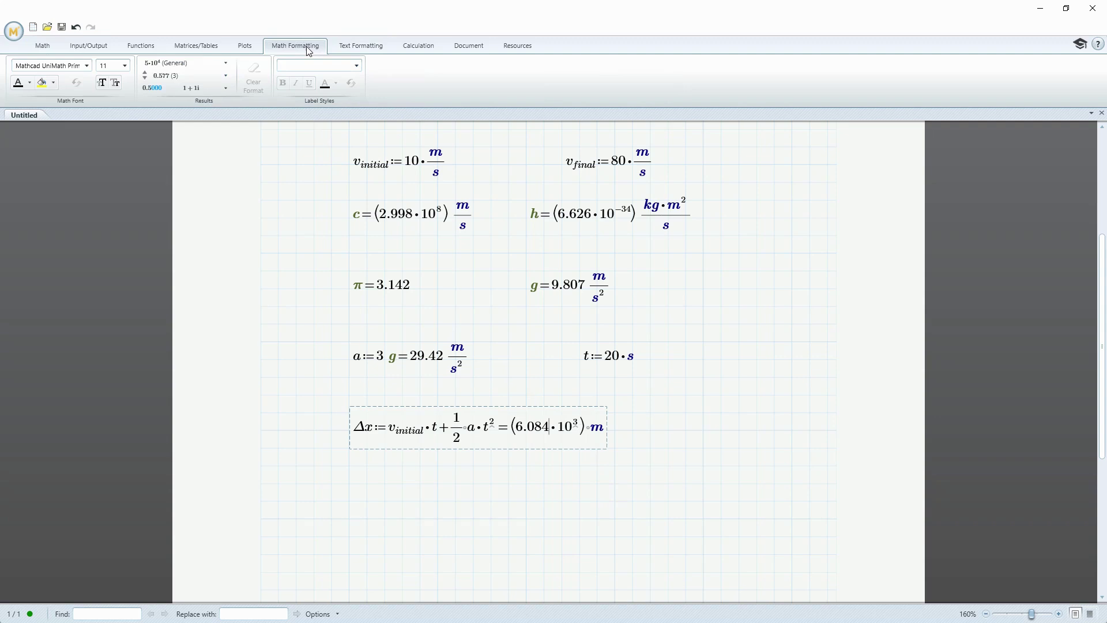
{"action": "left_click", "coordinate": [226, 65]}
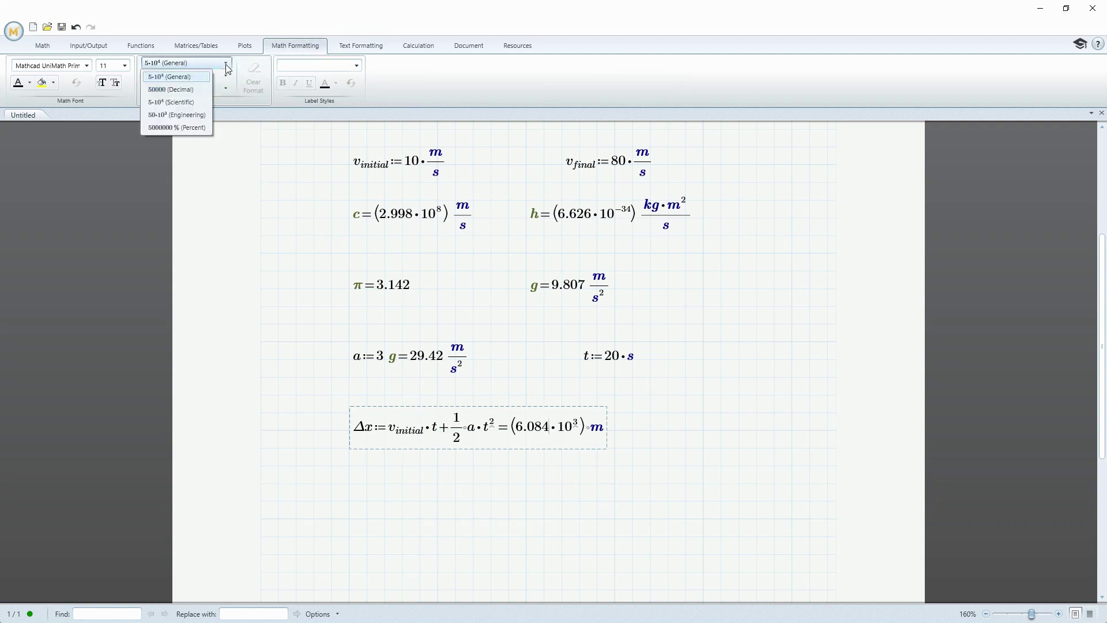
{"action": "left_click", "coordinate": [189, 90]}
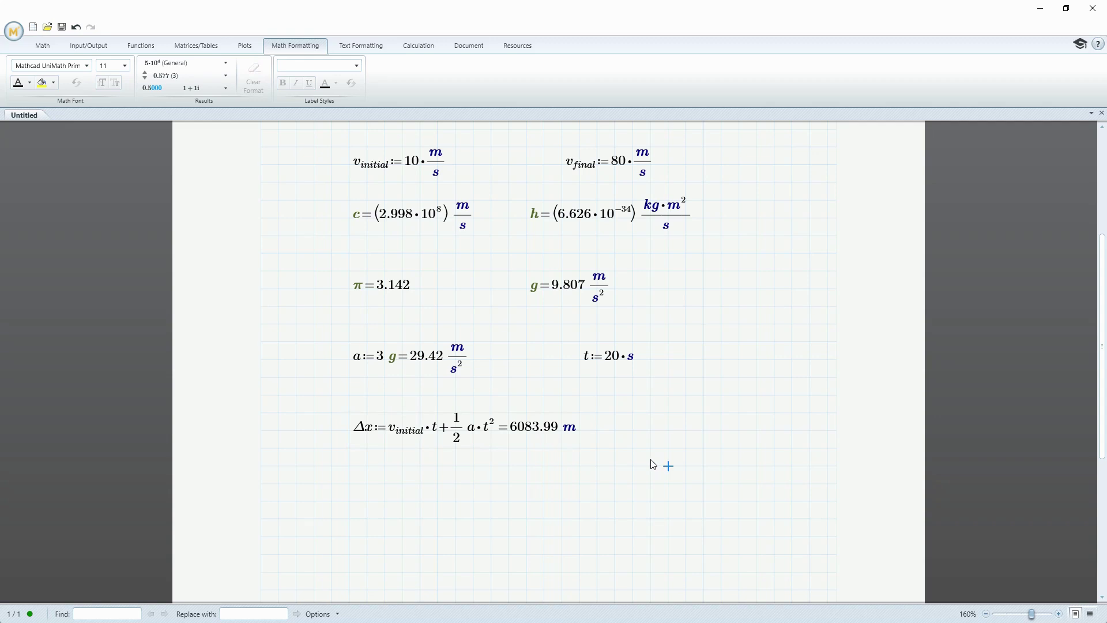
{"action": "left_click", "coordinate": [220, 78]}
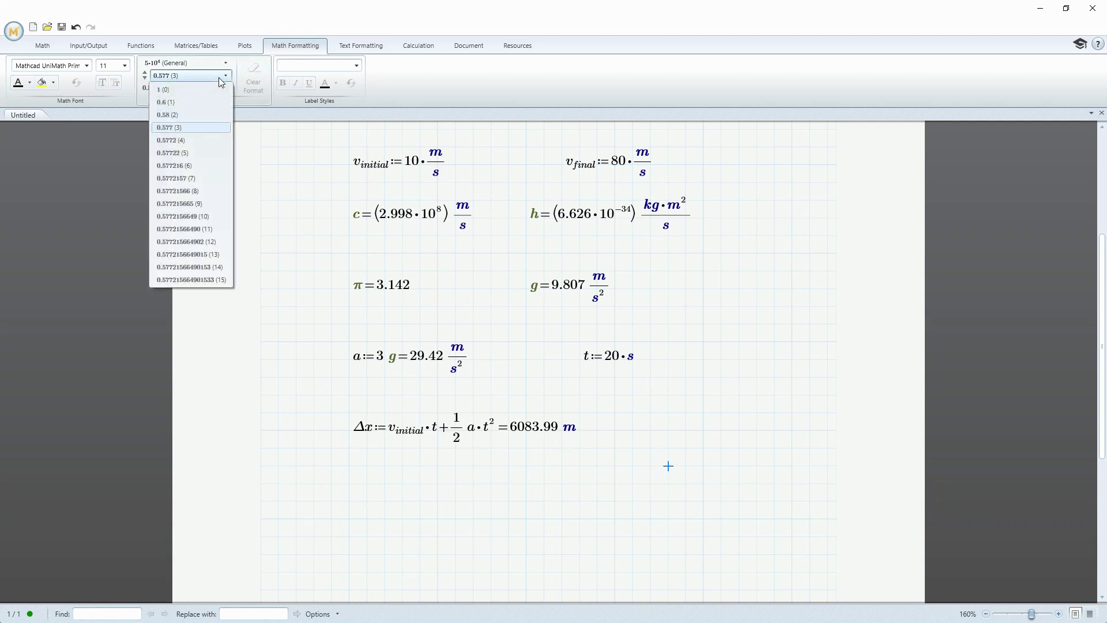
{"action": "left_click", "coordinate": [195, 114]}
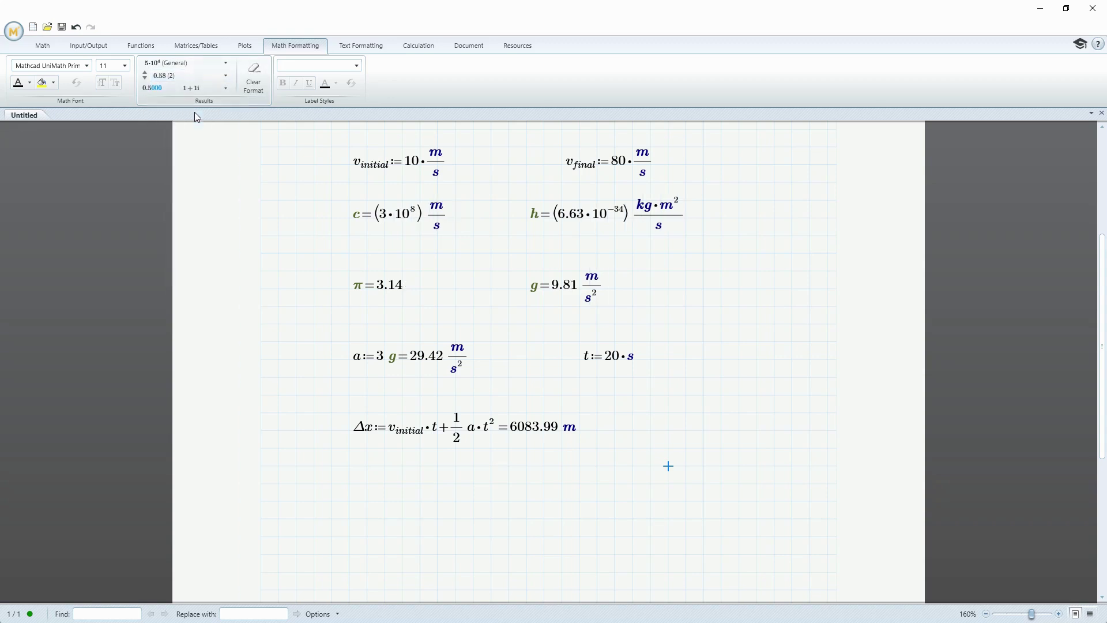
Recheck the decimal precision list on Δx, keeping two decimal places
{"action": "left_click", "coordinate": [554, 426]}
{"action": "left_click", "coordinate": [193, 75]}
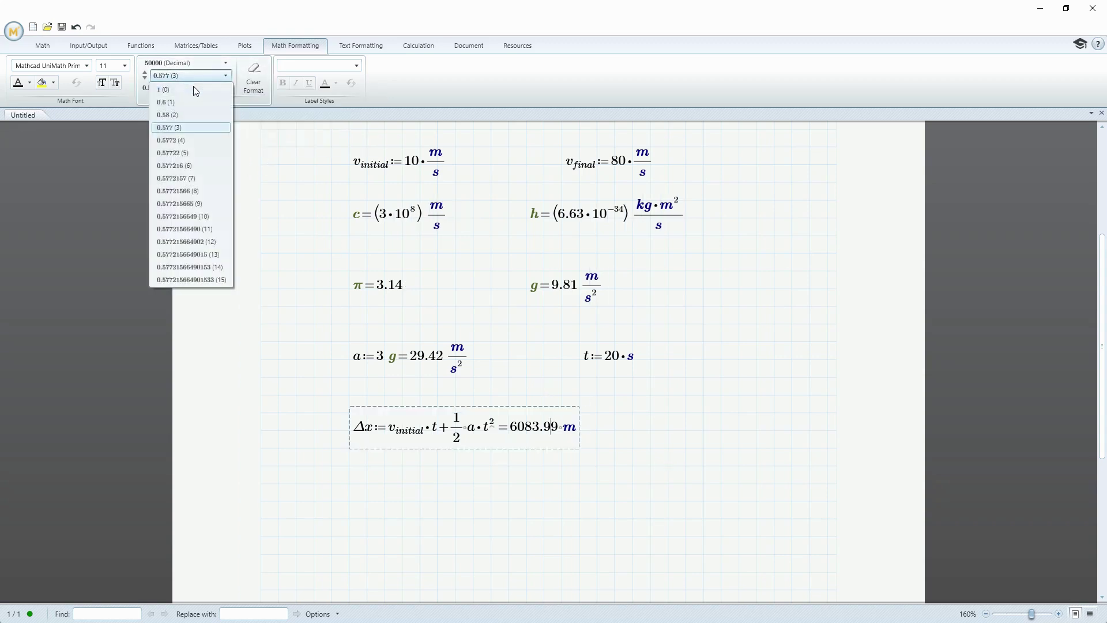
{"action": "left_click", "coordinate": [173, 116]}
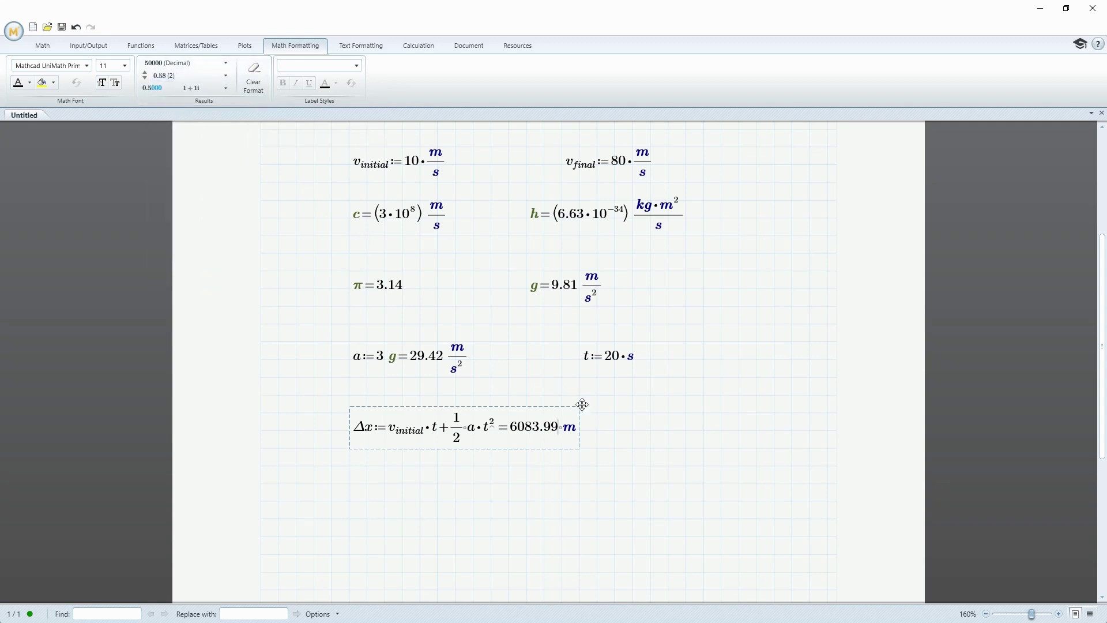
{"action": "left_click", "coordinate": [668, 447]}
{"action": "left_click", "coordinate": [162, 76]}
{"action": "left_click", "coordinate": [558, 466]}
Beneath Δx, use the Global Definition operator to enter τ ≡ 2·π, evaluating to 6.28
{"action": "left_click", "coordinate": [350, 503]}
{"action": "type", "text": "T"}
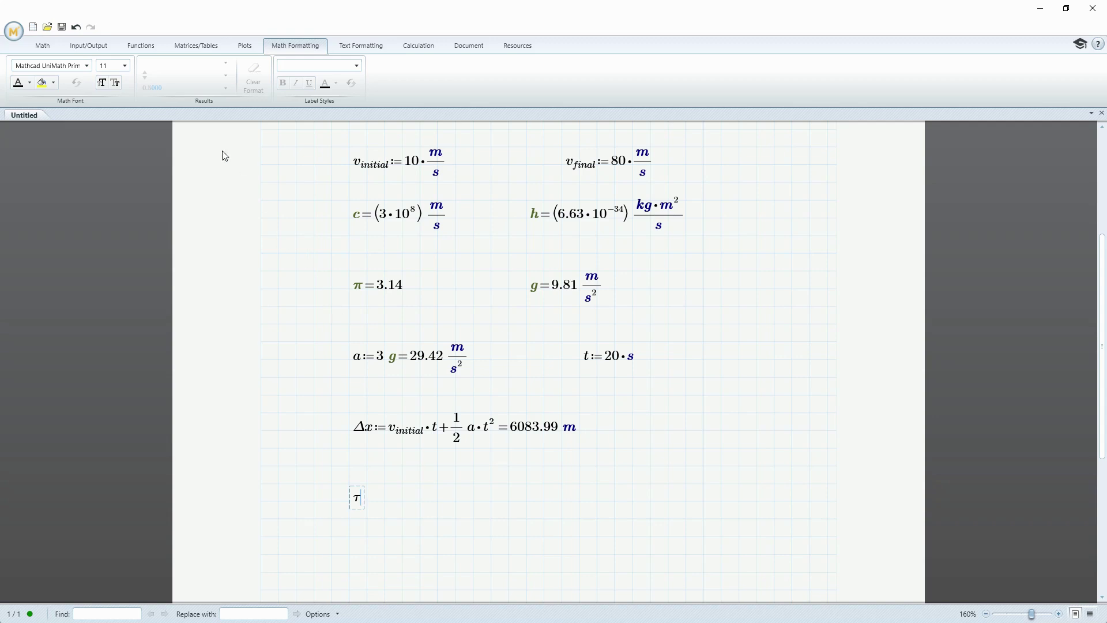
{"action": "left_click", "coordinate": [42, 46]}
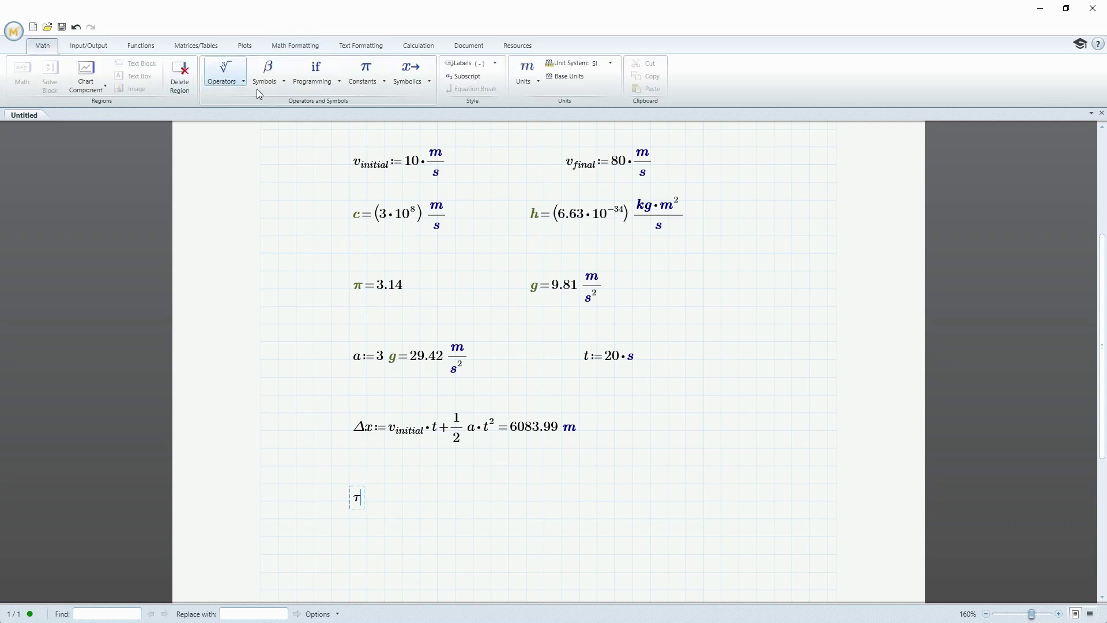
{"action": "left_click", "coordinate": [225, 71]}
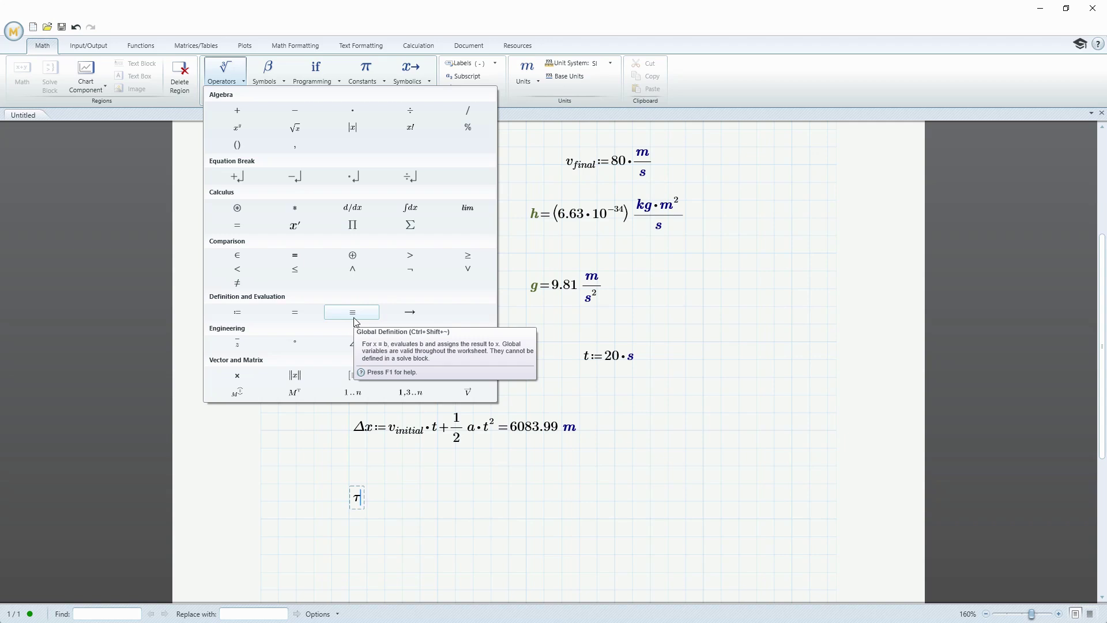
{"action": "left_click", "coordinate": [353, 312]}
{"action": "type", "text": "≡2"}
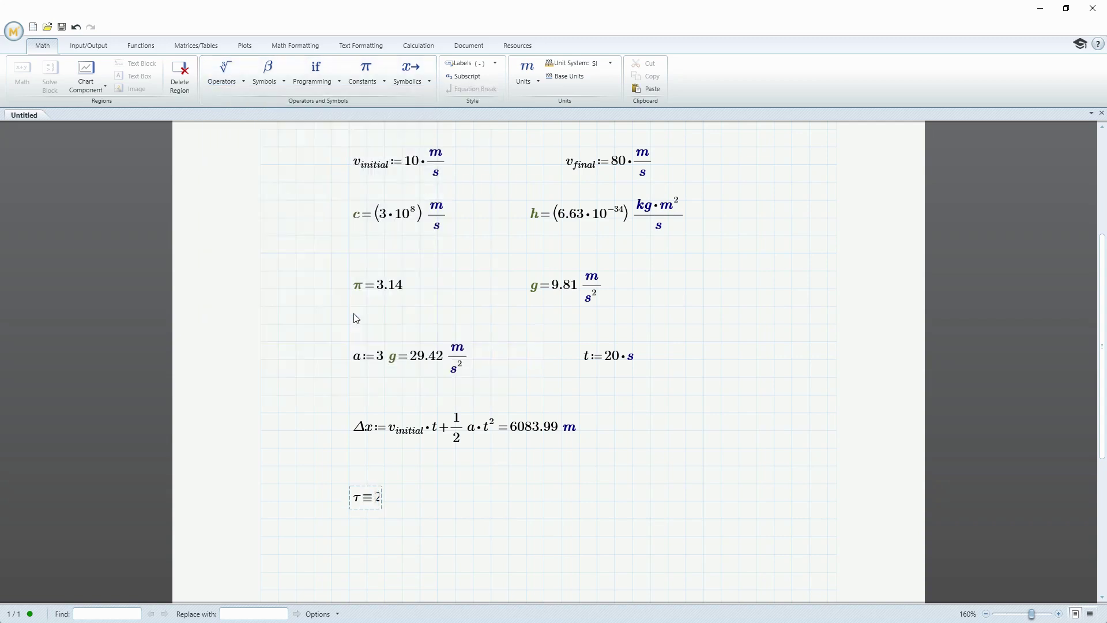
{"action": "key", "text": "Return"}
{"action": "type", "text": "*p"}
{"action": "key", "text": "ctrl+g"}
{"action": "type", "text": "=6.28"}
{"action": "left_click", "coordinate": [403, 537]}
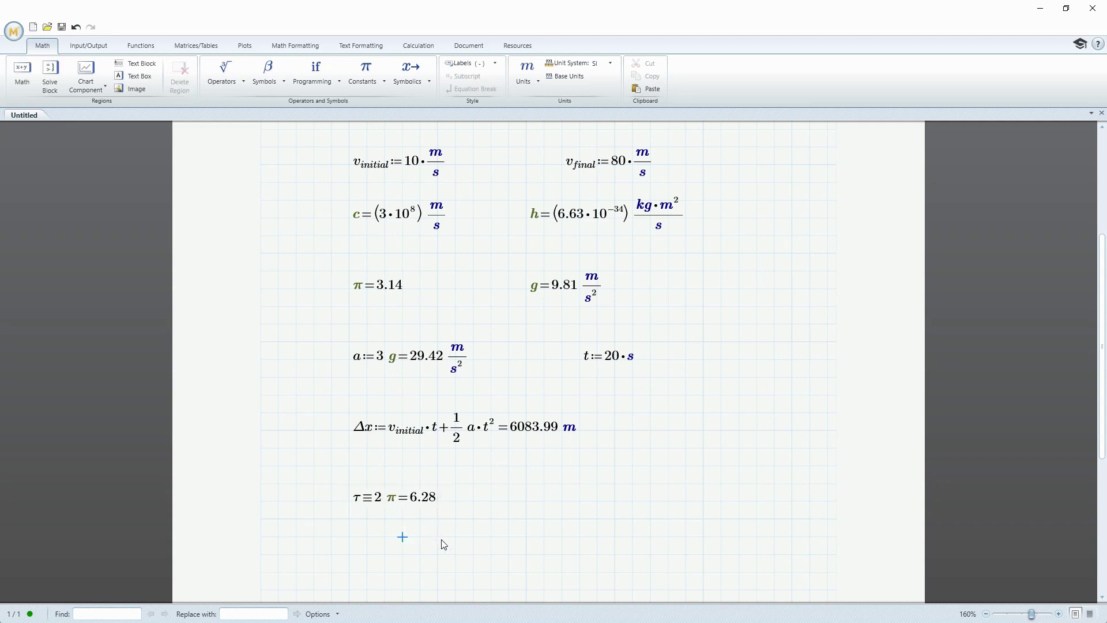
{"action": "scroll", "coordinate": [443, 541], "scroll_direction": "up", "scroll_amount": 5}
{"action": "scroll", "coordinate": [518, 269], "scroll_direction": "up", "scroll_amount": 3}
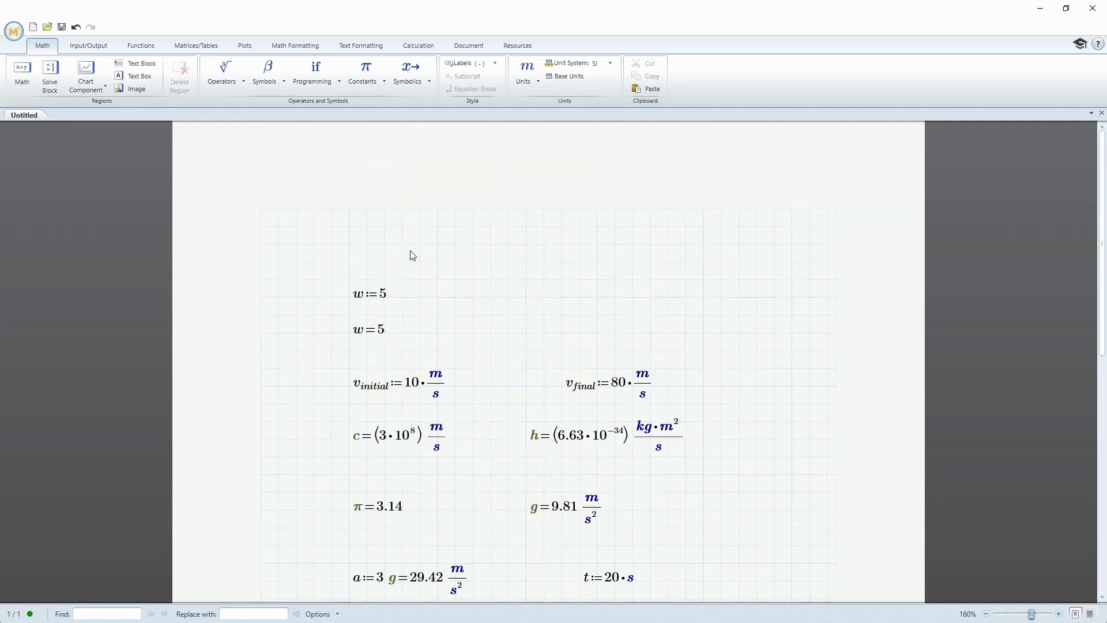
Add a τ = 6.28 evaluation as the first expression, above w:=5
{"action": "left_click", "coordinate": [349, 245]}
{"action": "type", "text": "t"}
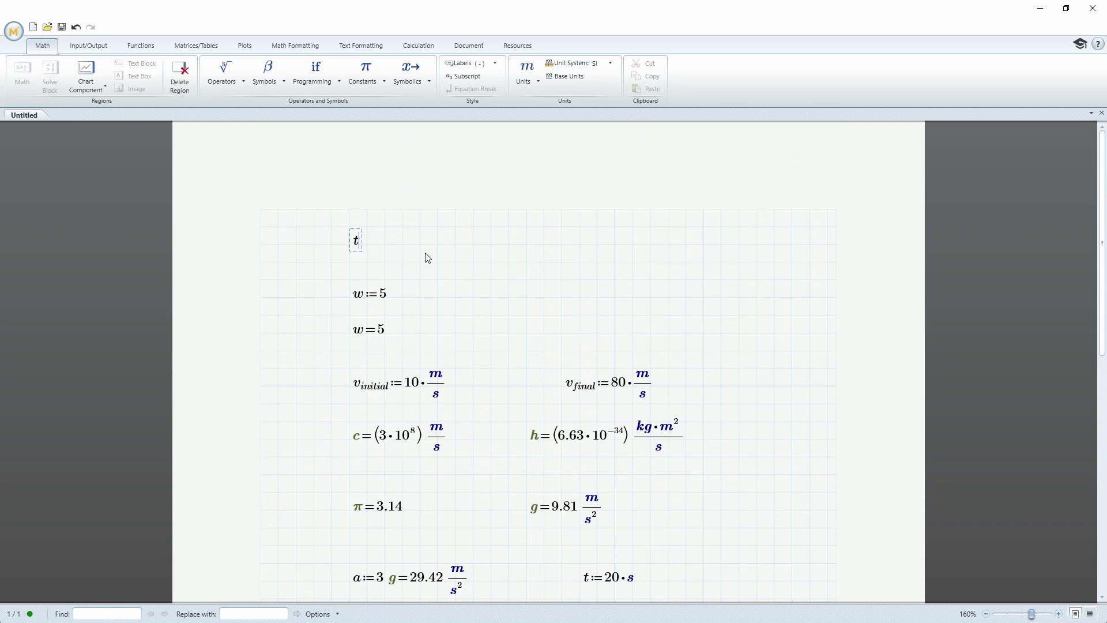
{"action": "key", "text": "ctrl+g"}
{"action": "type", "text": "=6.28"}
{"action": "left_click", "coordinate": [402, 262]}
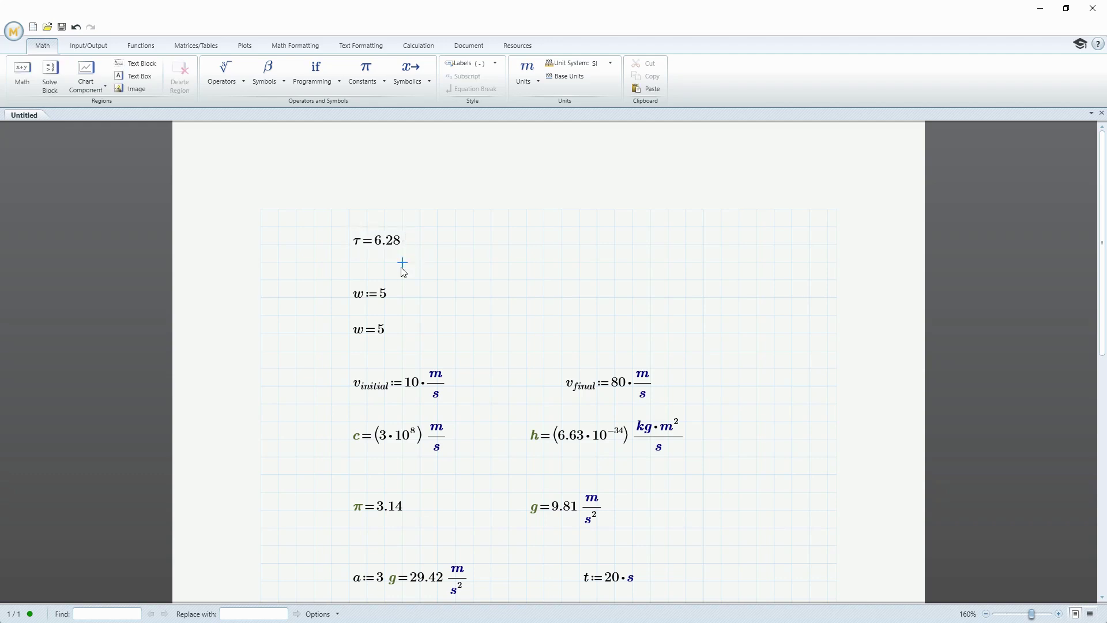